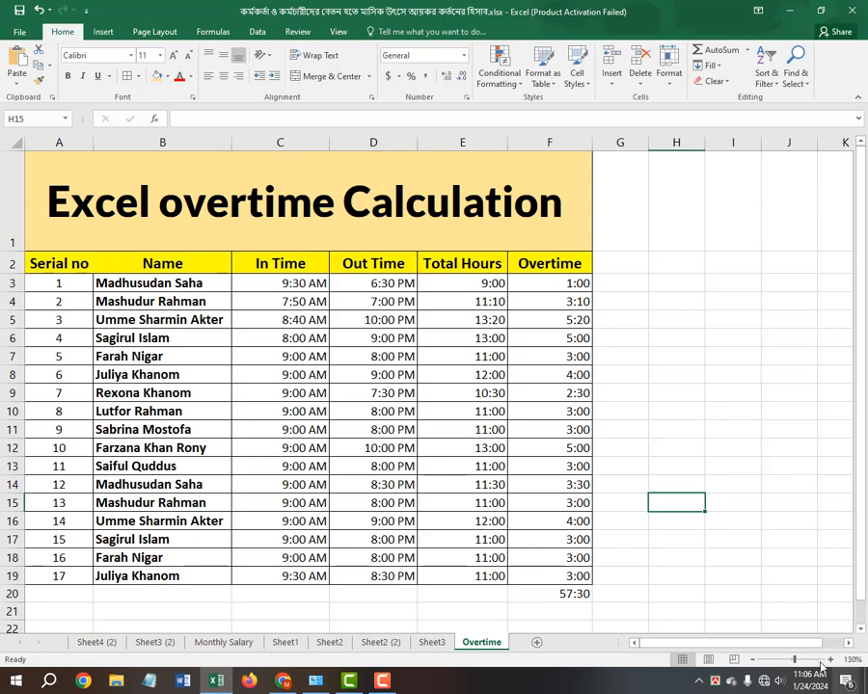
Examine the overtime table's headings and its serial number, name, In Time and Out Time columns
click(831, 660)
scroll(835, 593, up, 1)
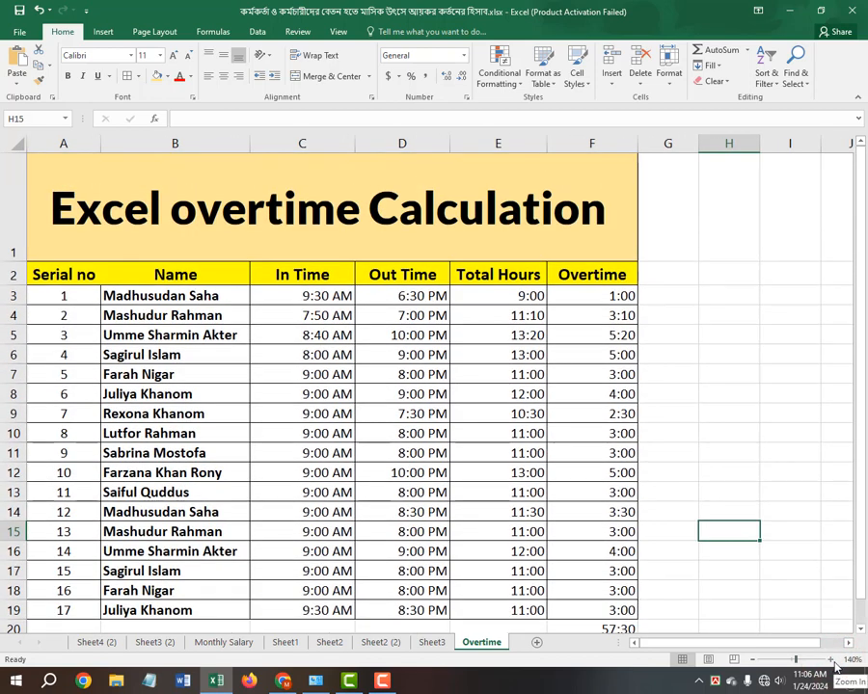
click(830, 659)
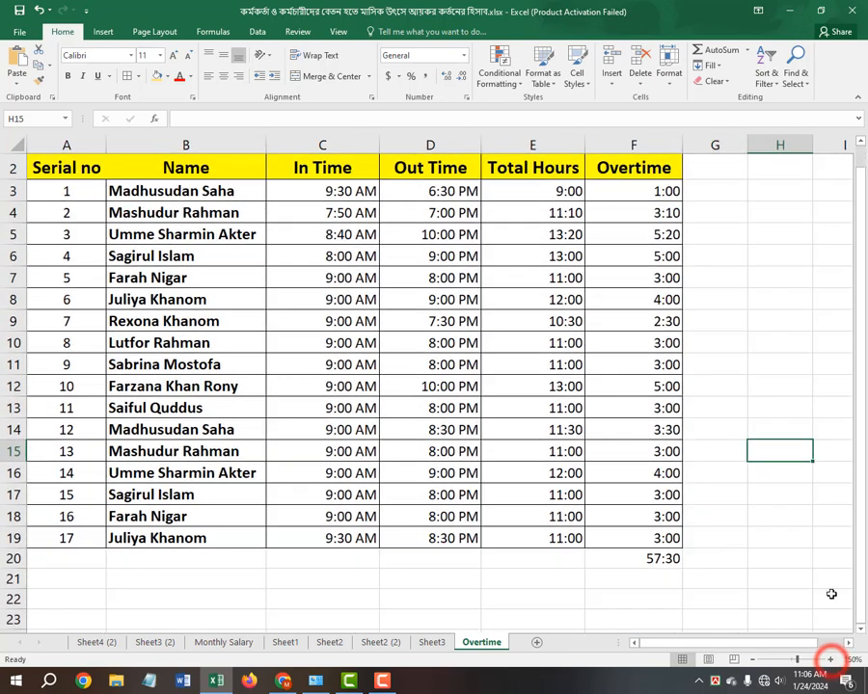
scroll(833, 517, up, 1)
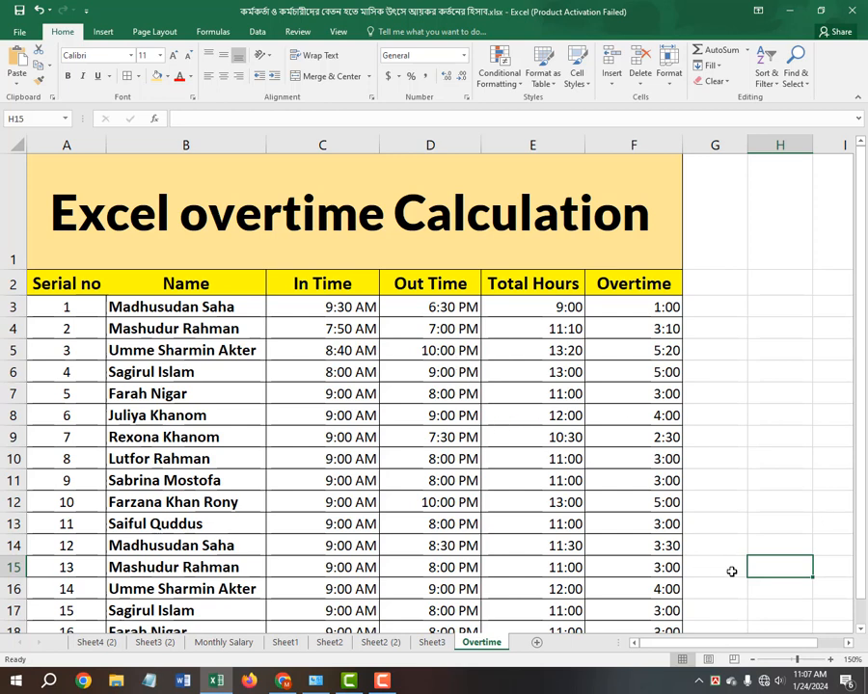
click(752, 660)
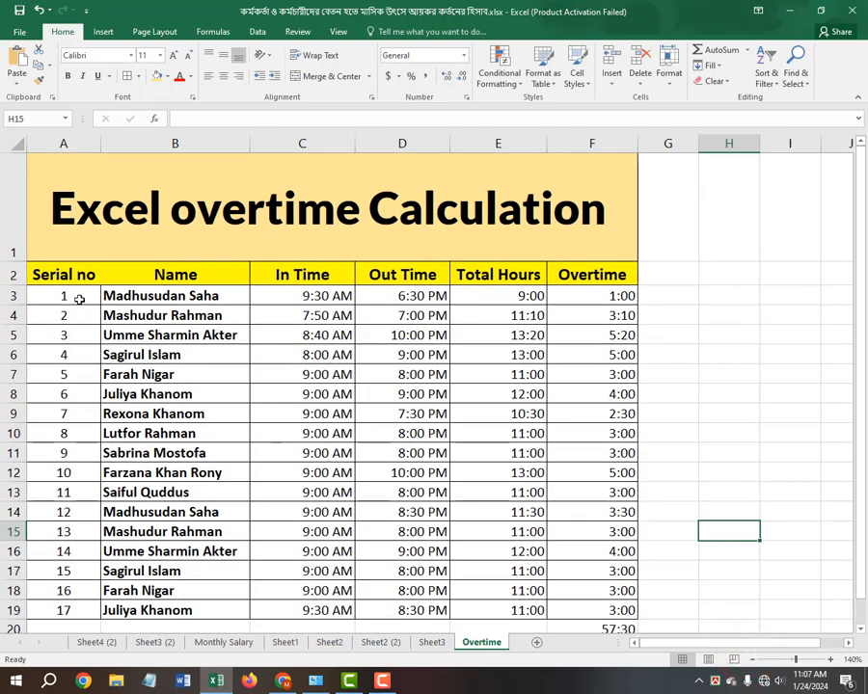
drag(87, 274, 157, 280)
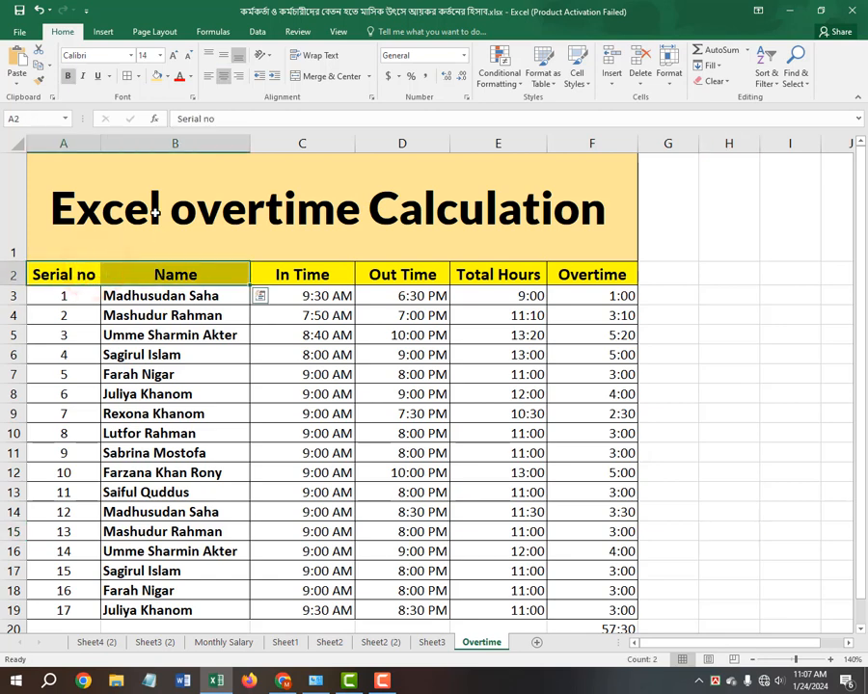
click(128, 76)
click(76, 296)
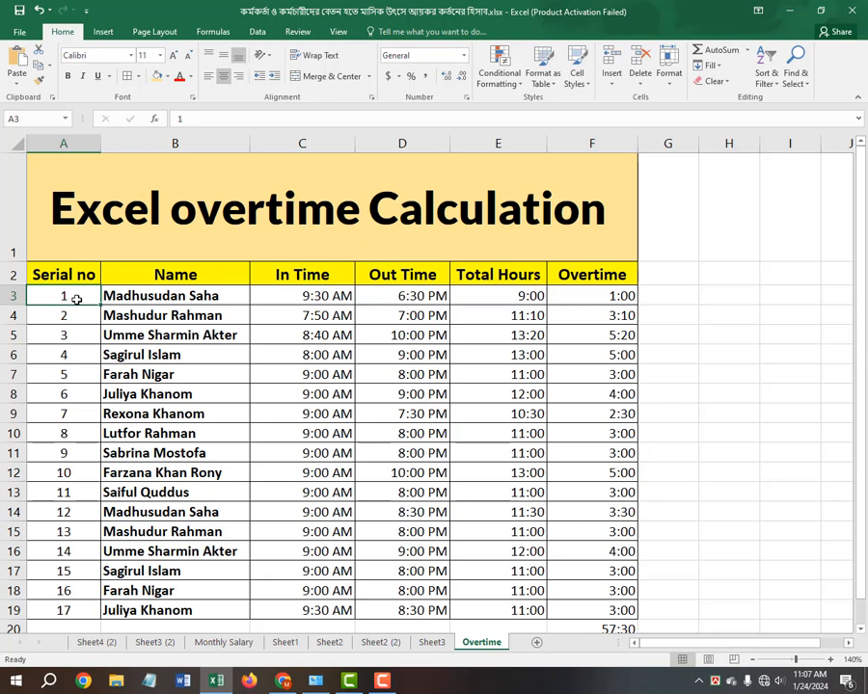
drag(76, 299, 78, 590)
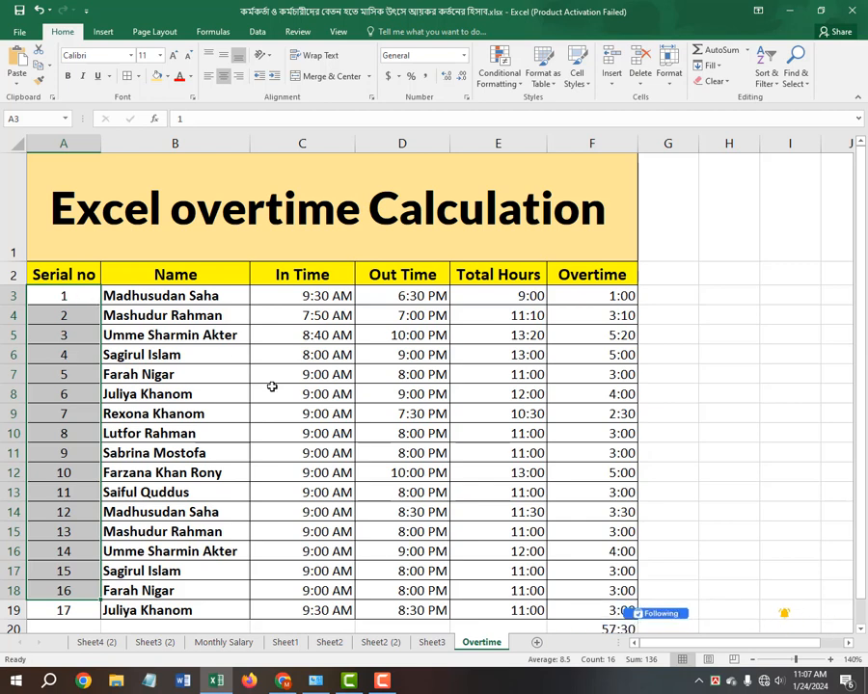
drag(206, 295, 206, 316)
drag(201, 375, 202, 611)
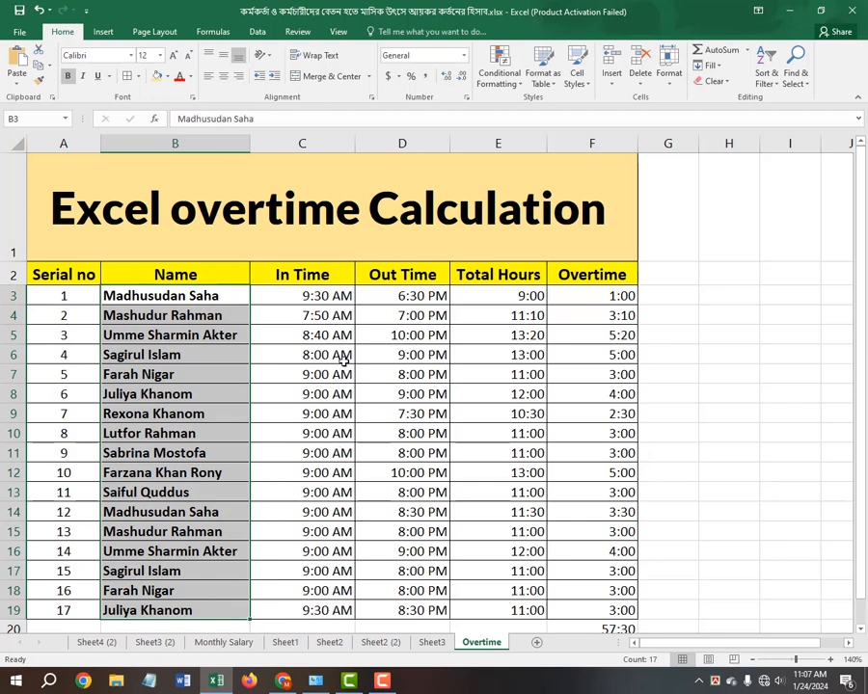
drag(338, 296, 337, 548)
drag(427, 300, 436, 590)
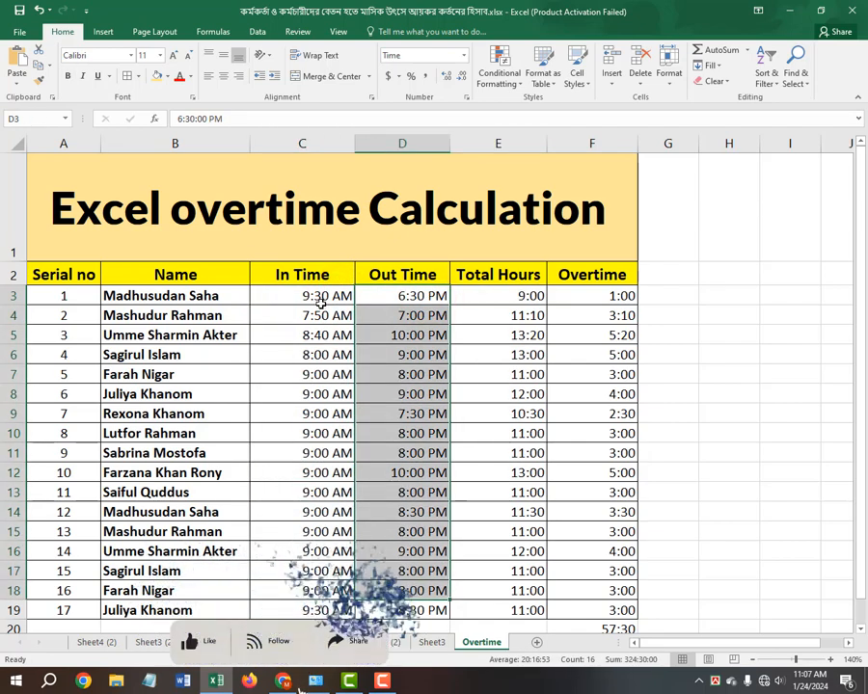
Review the first employee's In Time and Out Time and the formulas in the Total Hours column
drag(320, 300, 320, 305)
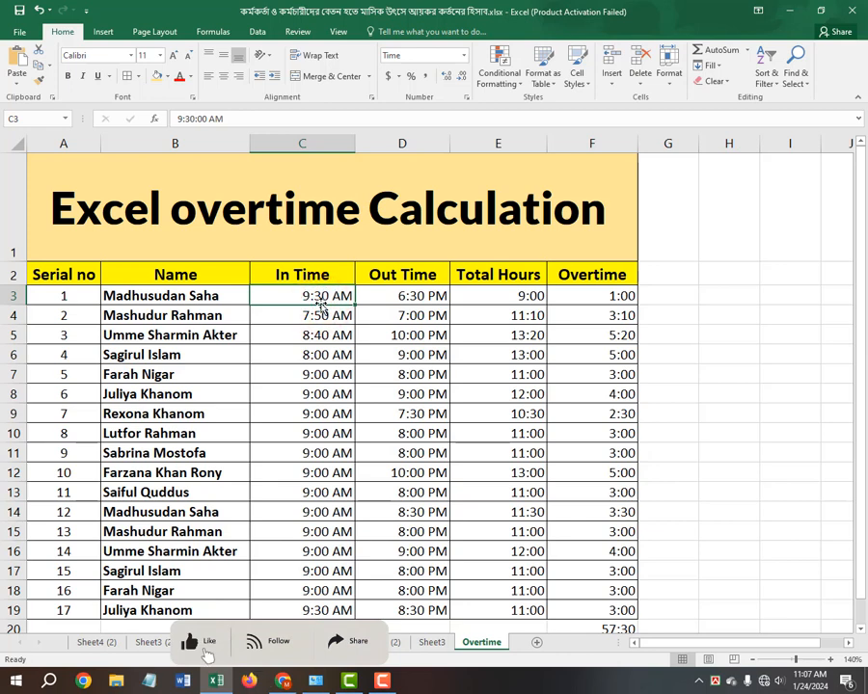
click(401, 295)
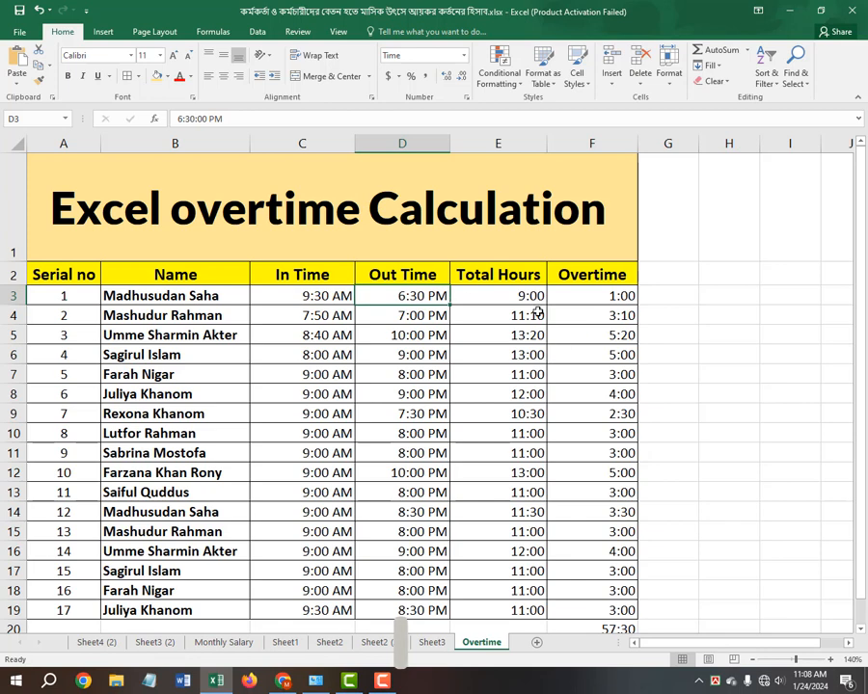
drag(529, 296, 534, 572)
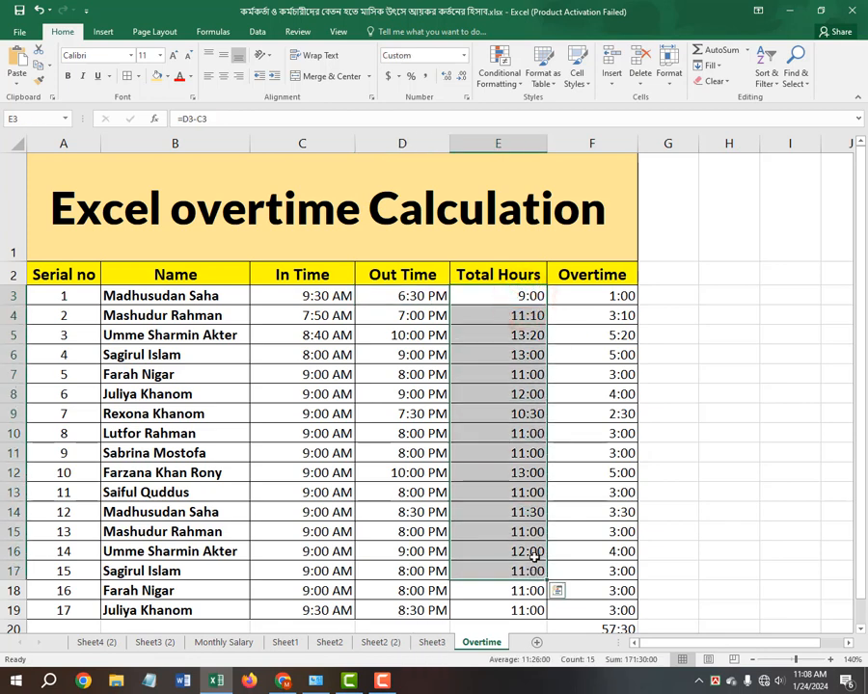
click(504, 340)
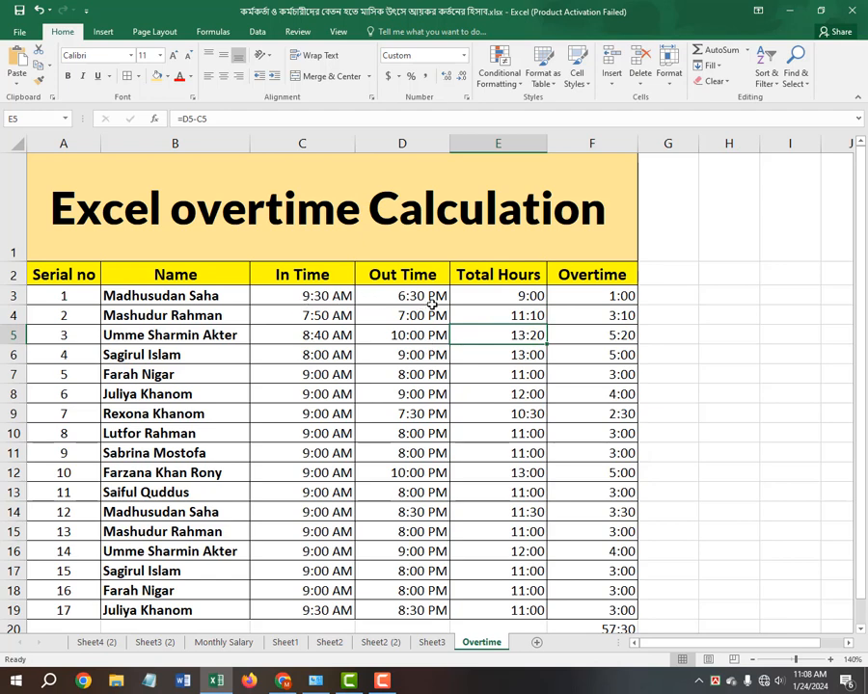
click(540, 296)
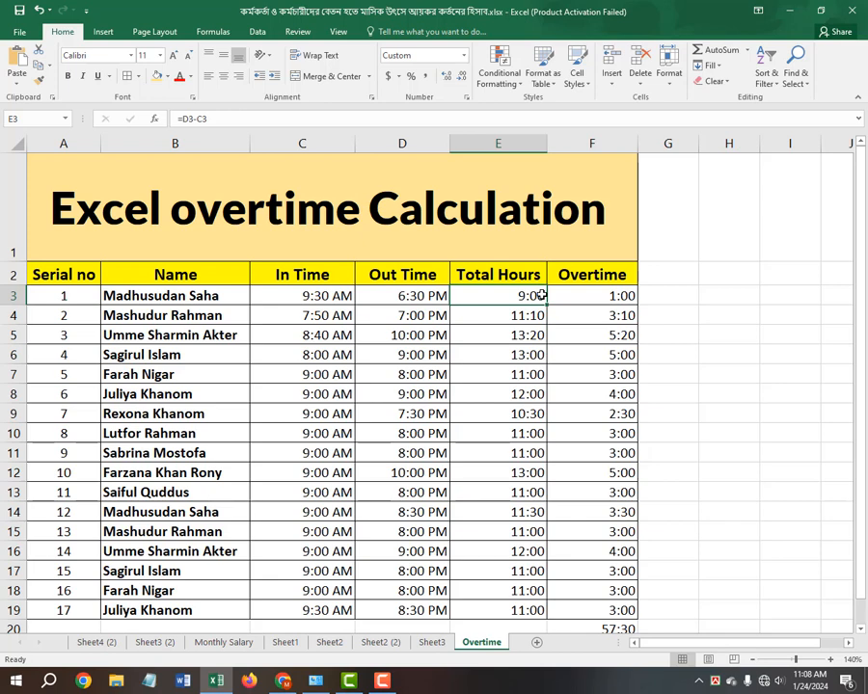
On Sheet4 (2), calculate the first employee's Total Hours in E3 with the formula =D3-C3
click(106, 650)
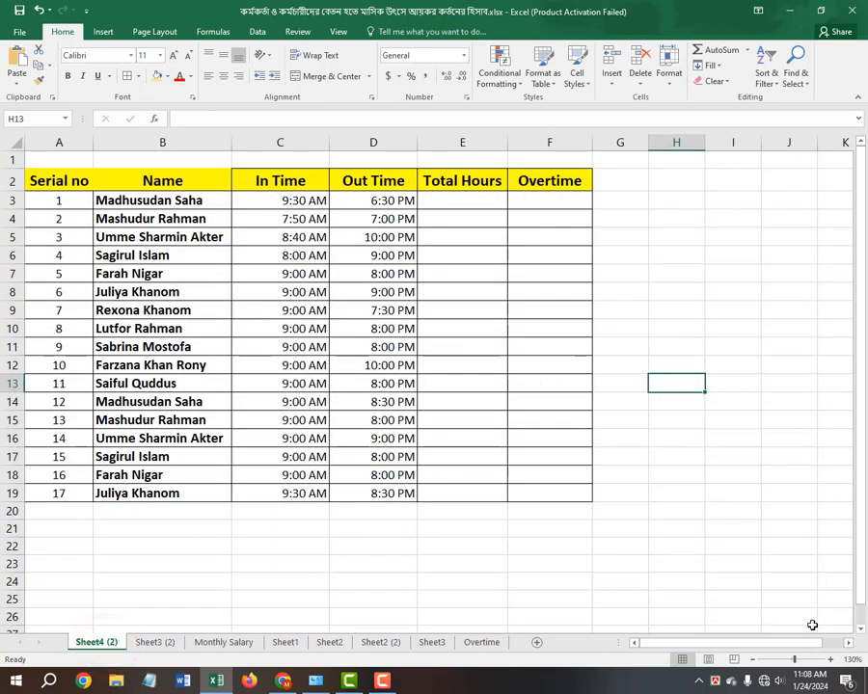
click(830, 660)
click(830, 659)
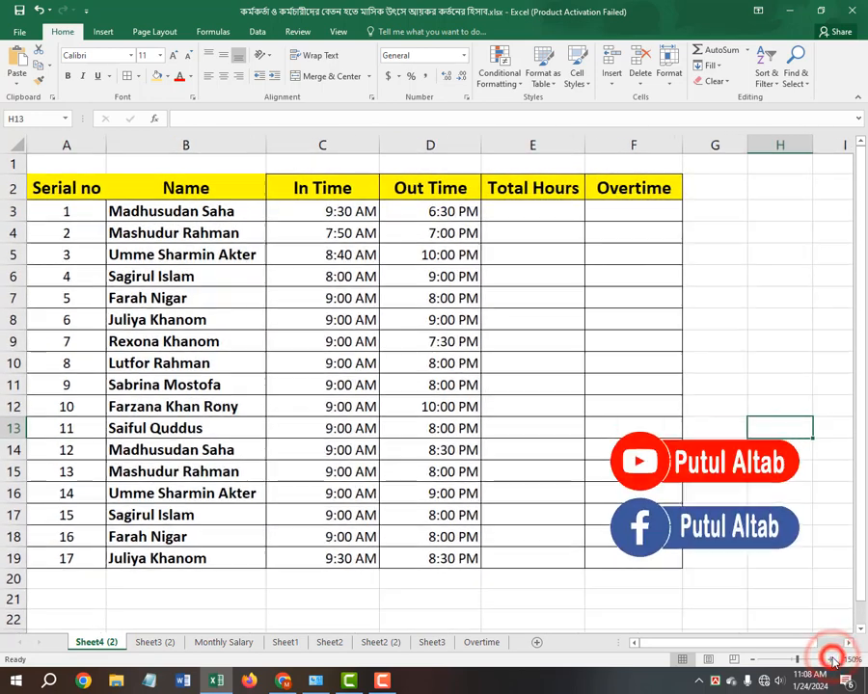
click(337, 213)
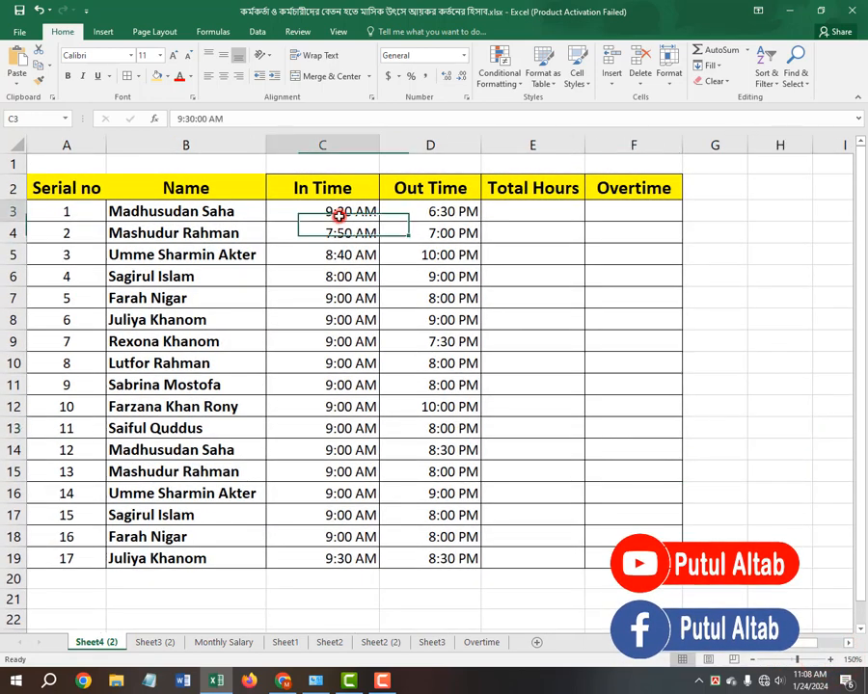
click(170, 211)
click(344, 211)
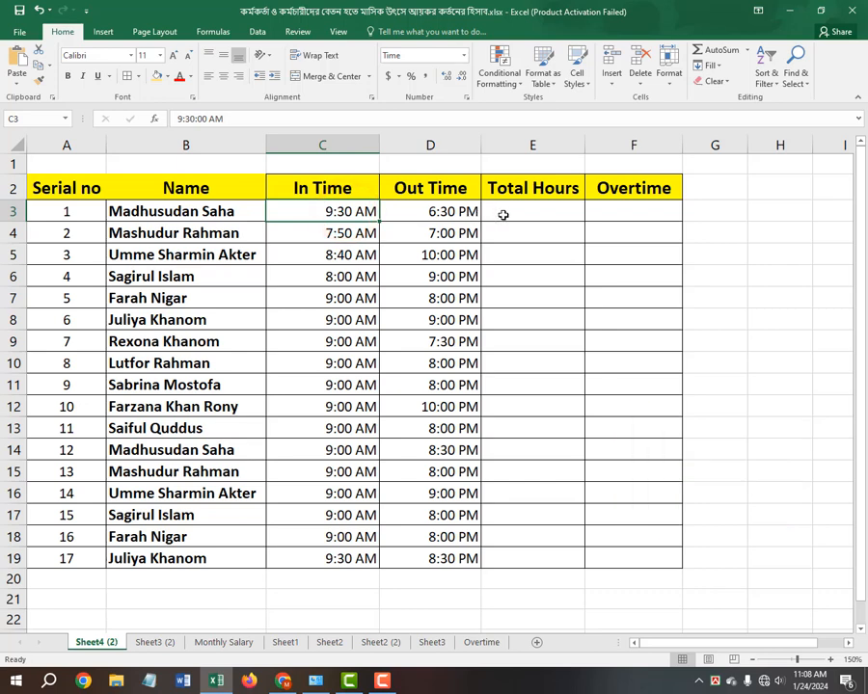
click(521, 214)
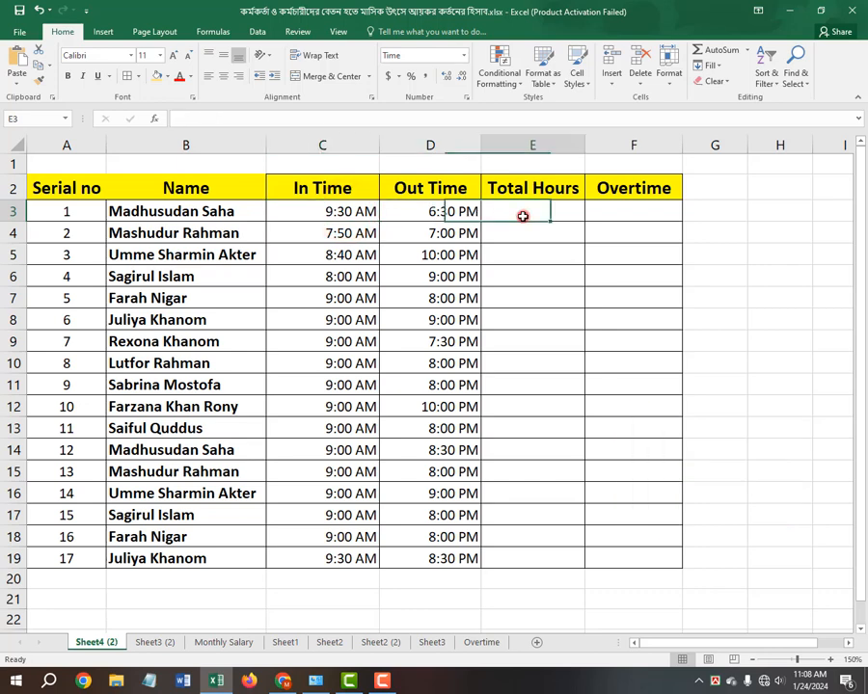
double_click(523, 216)
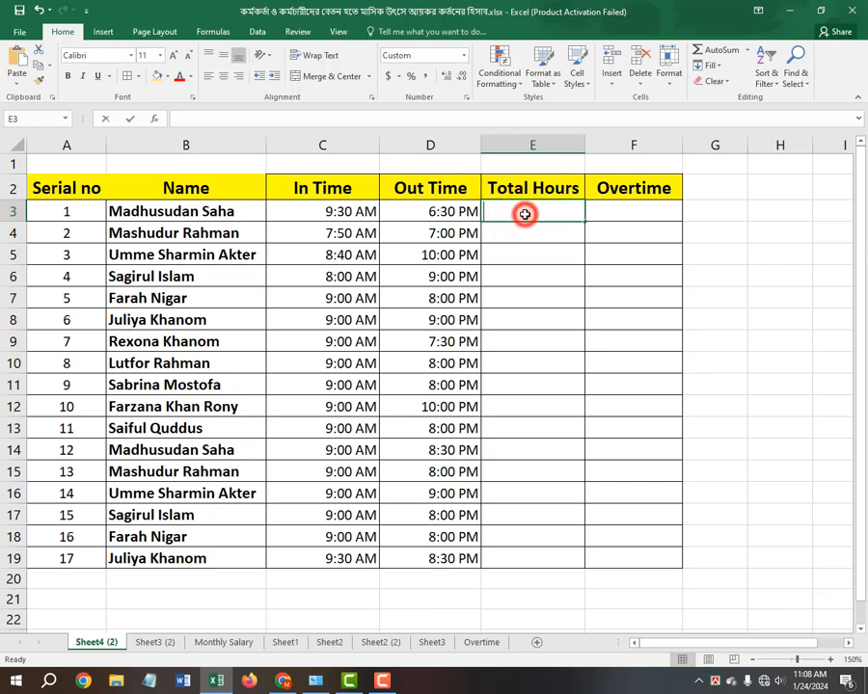
text(=)
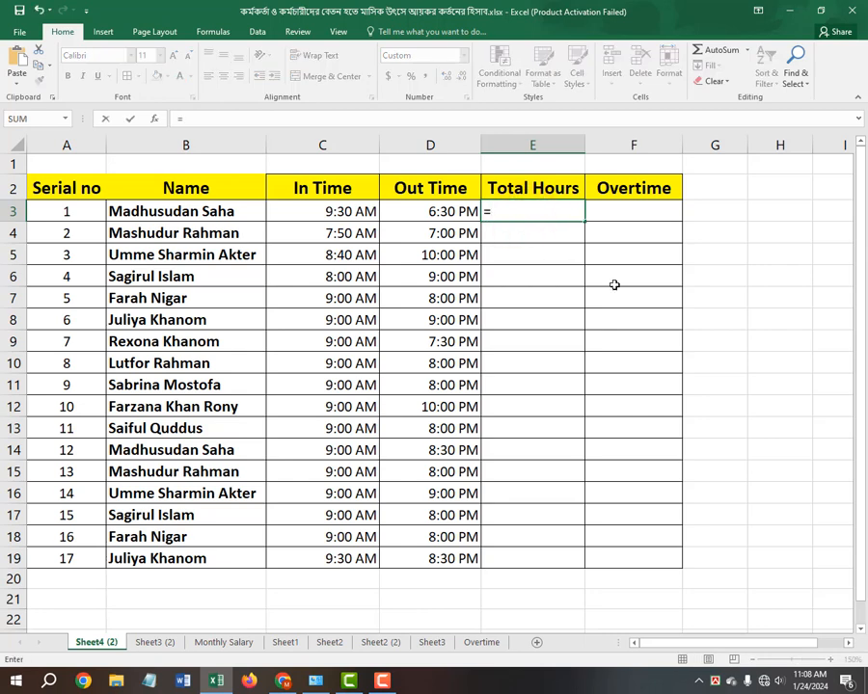
click(442, 209)
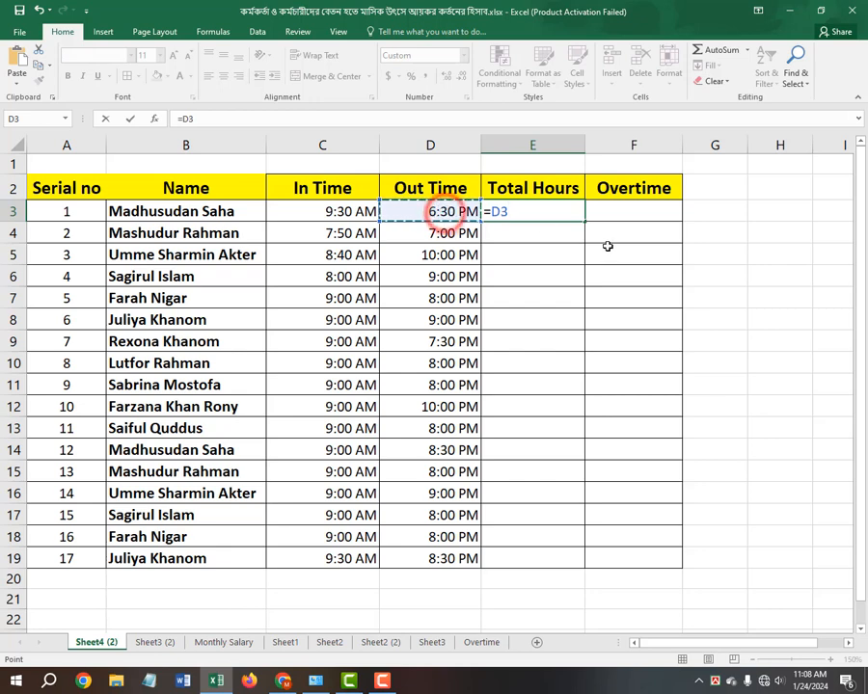
text(-)
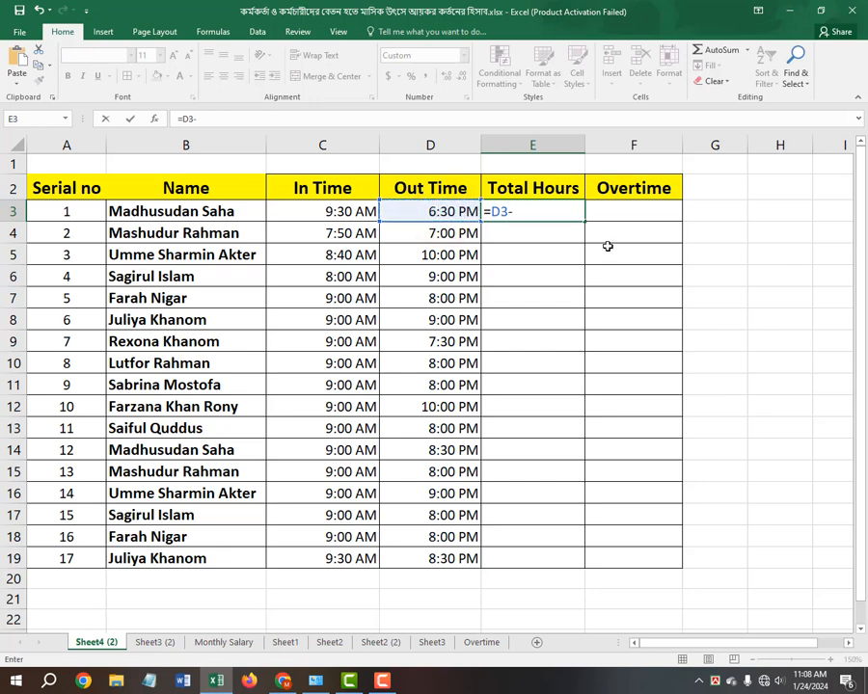
click(360, 211)
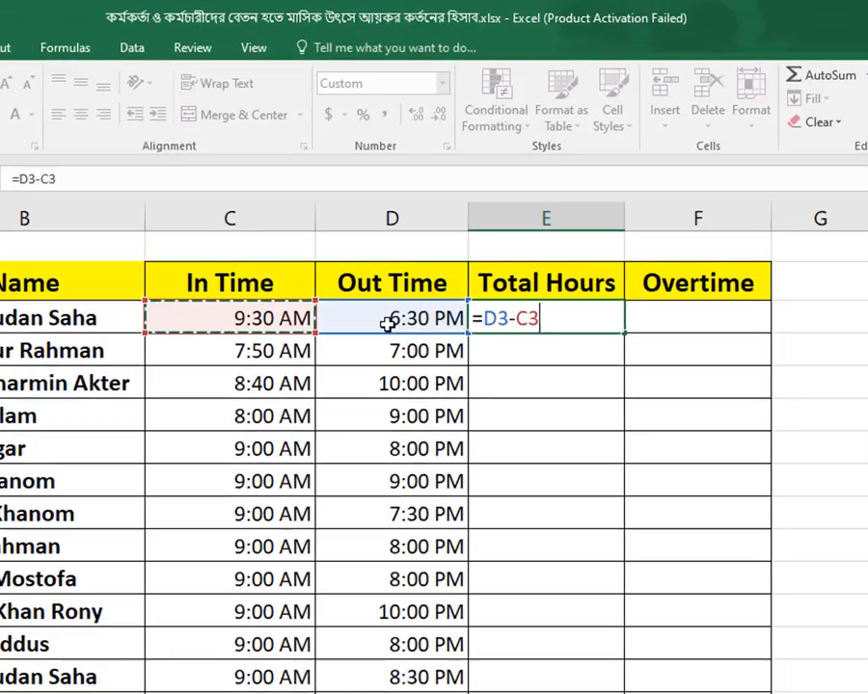
key(Return)
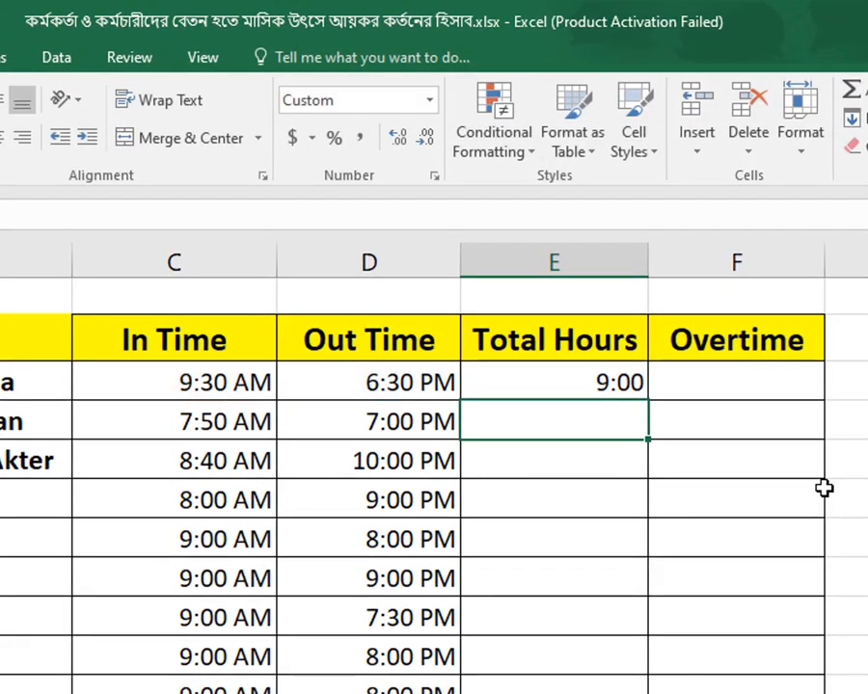
click(553, 379)
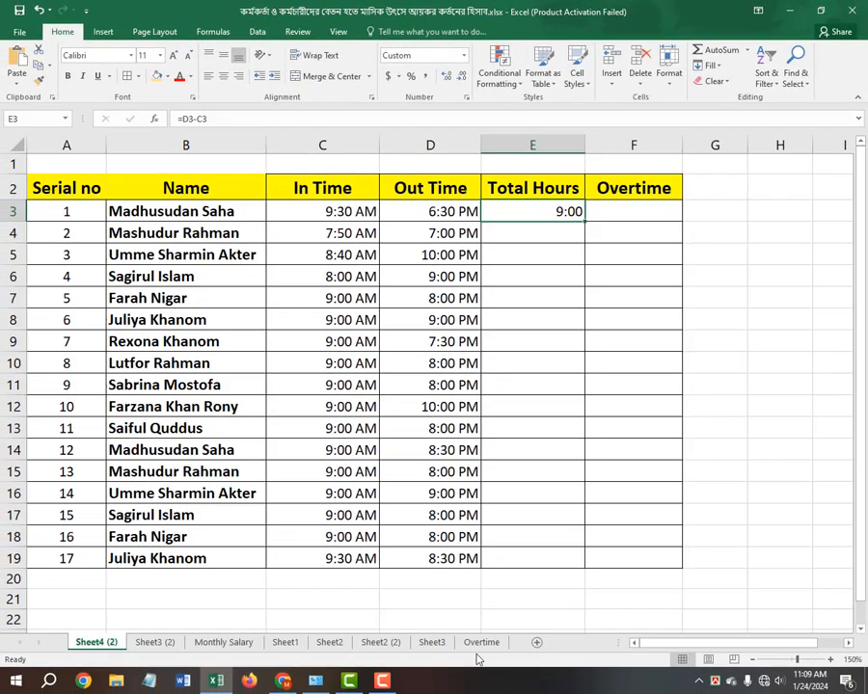
On the Overtime sheet, clear the Total Hours and Overtime values in E3:F19
click(482, 641)
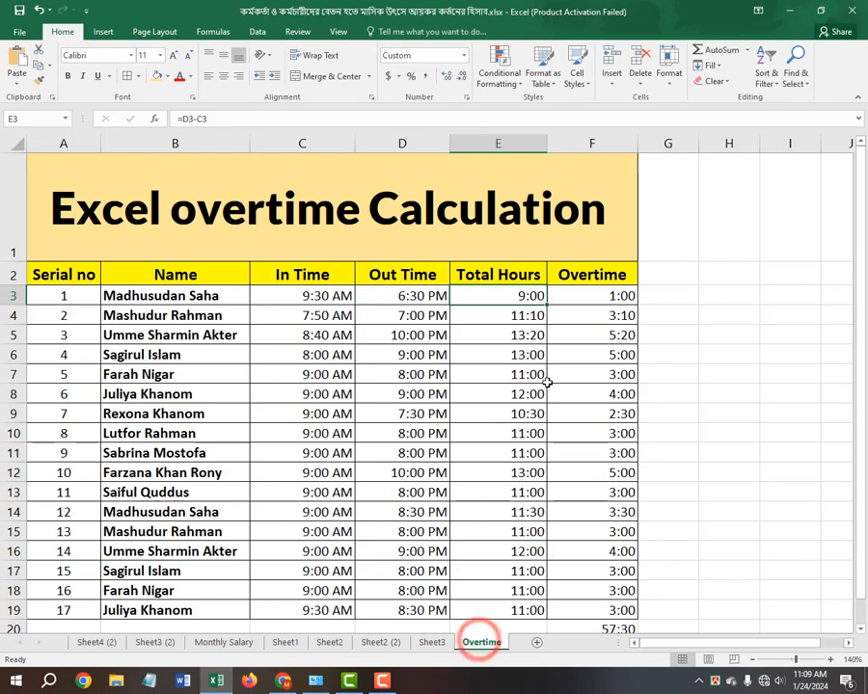
scroll(548, 335, down, 1)
scroll(552, 331, up, 1)
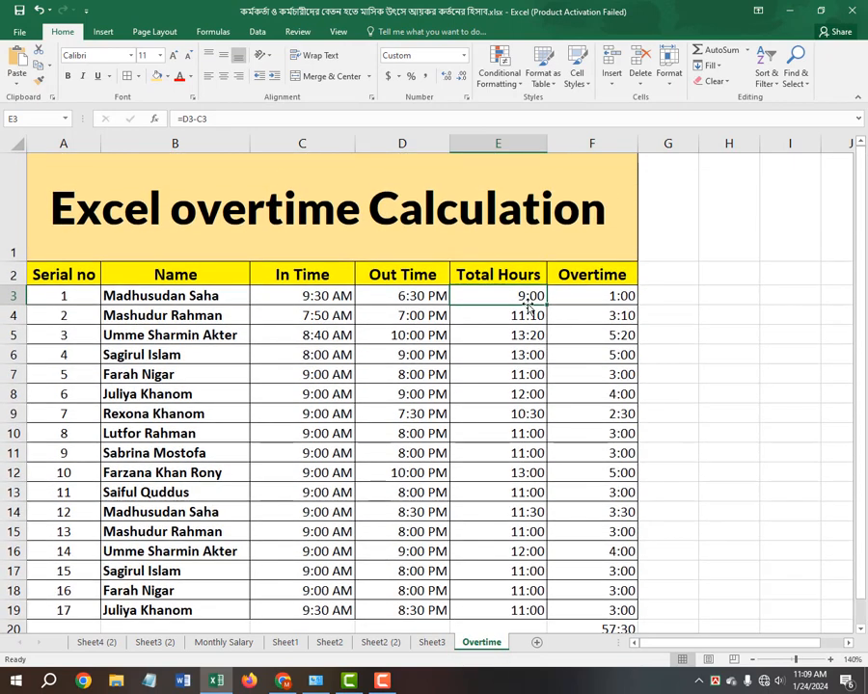
drag(522, 298, 596, 609)
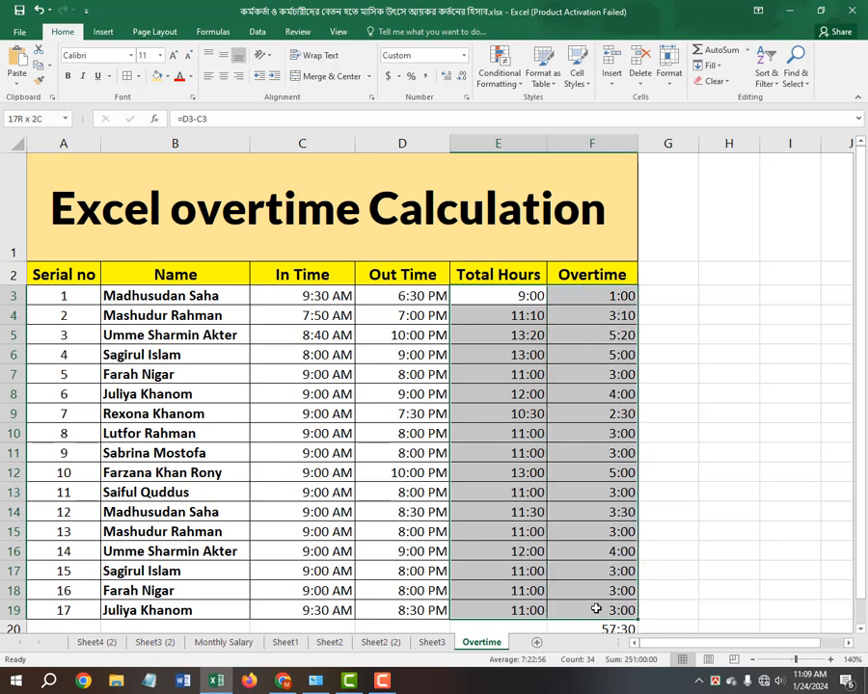
key(Delete)
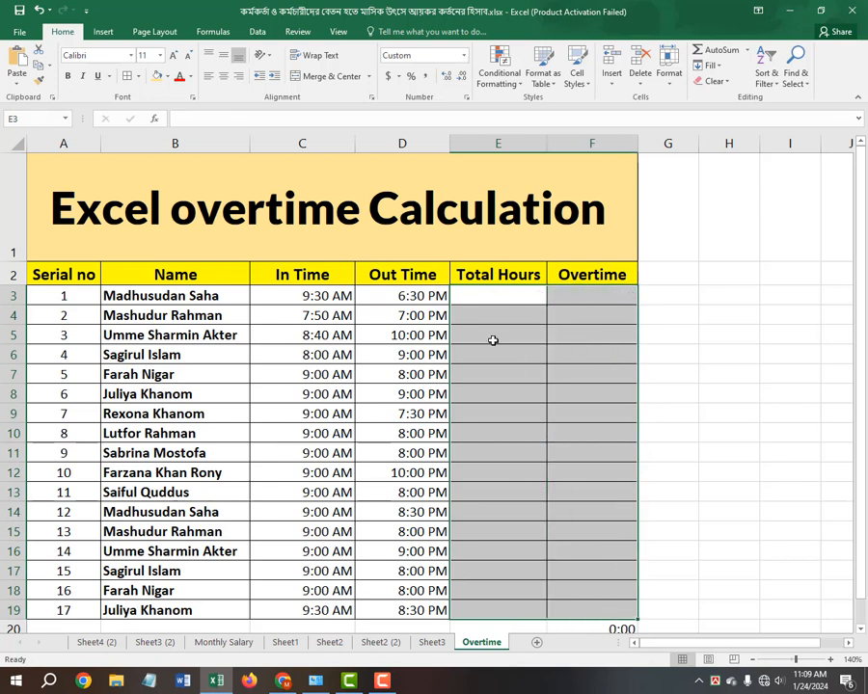
Enter the formula =D3-C3 in E3 of the Overtime sheet and reopen it for checking
click(509, 300)
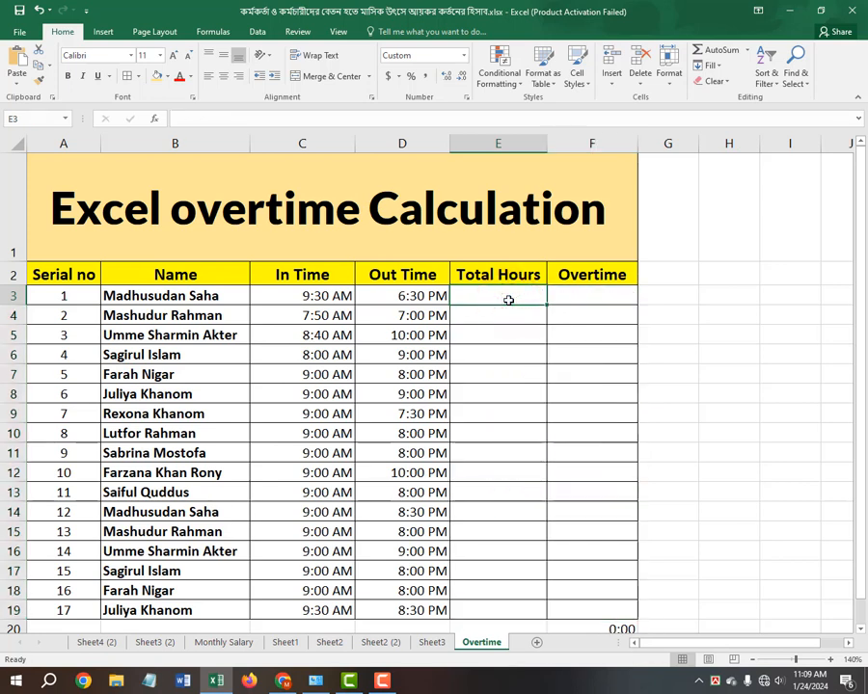
text(=)
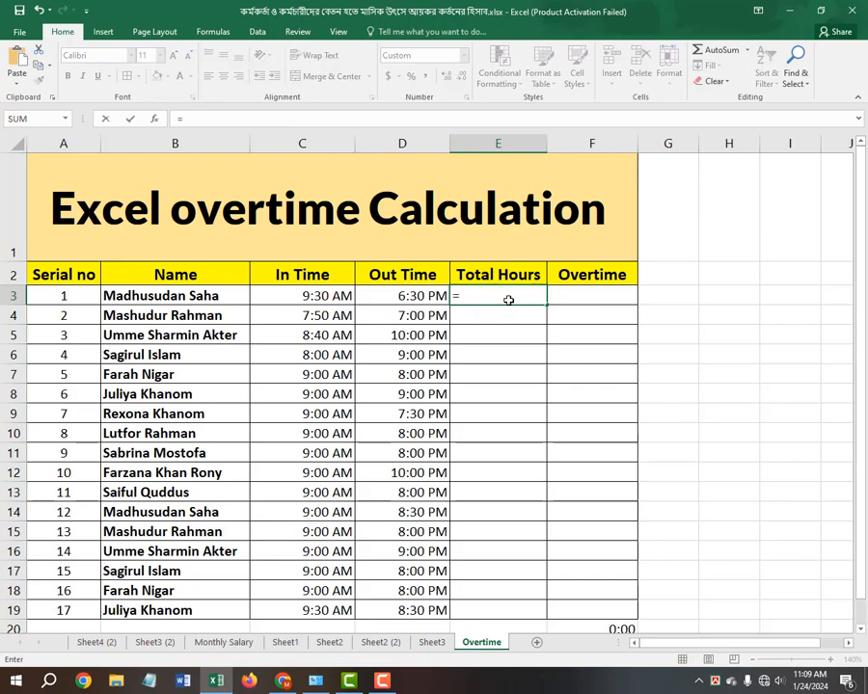
click(424, 297)
text(-)
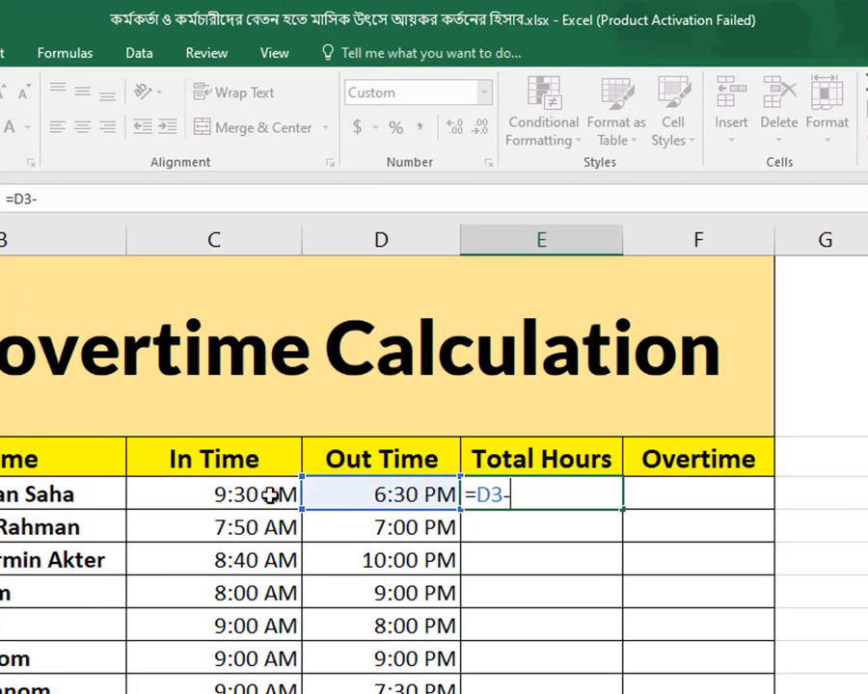
click(271, 495)
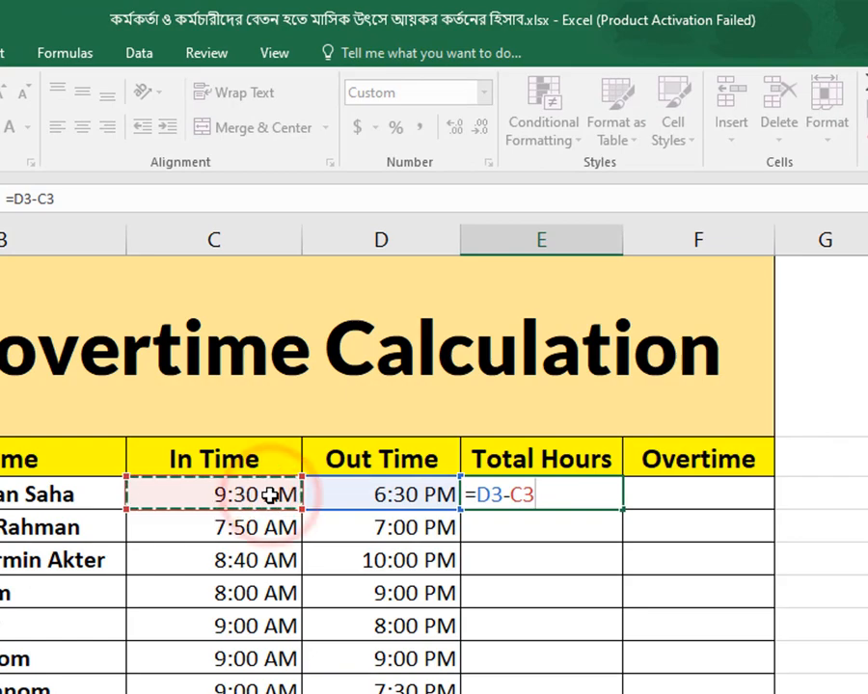
key(Return)
double_click(563, 495)
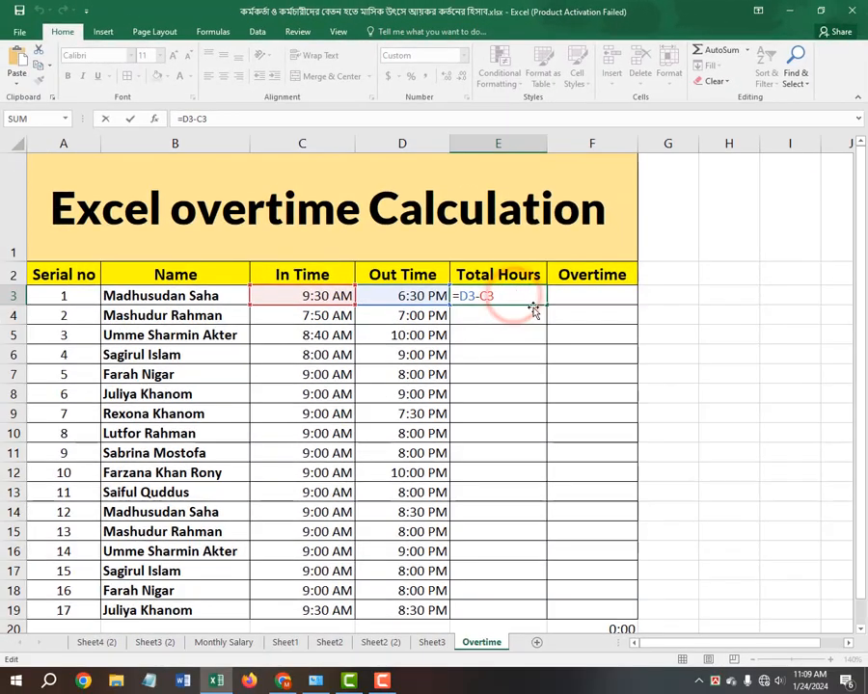
Confirm the E3 formula on the Overtime sheet and enter =D3-C3 in G3 beside the table
click(532, 315)
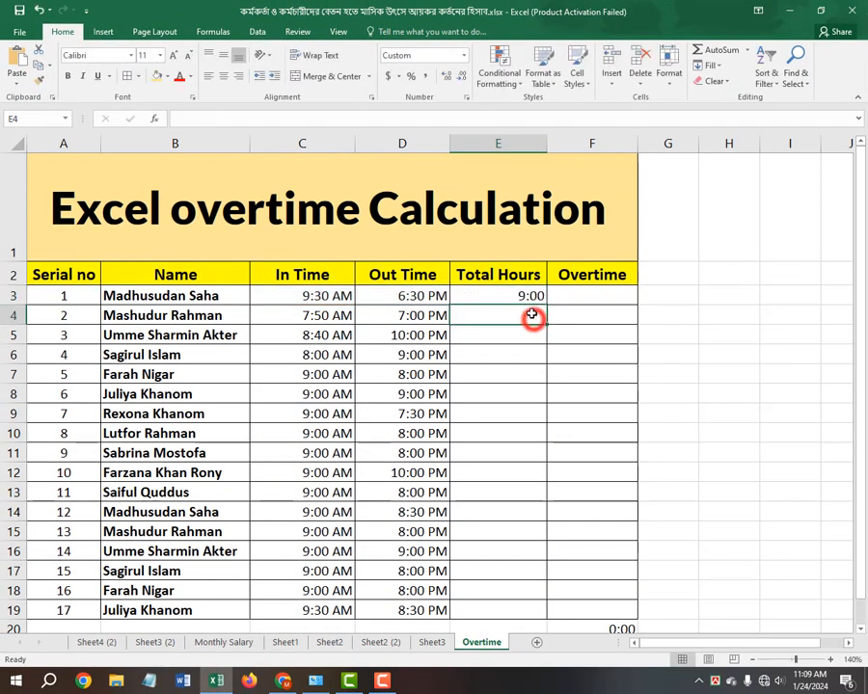
click(665, 288)
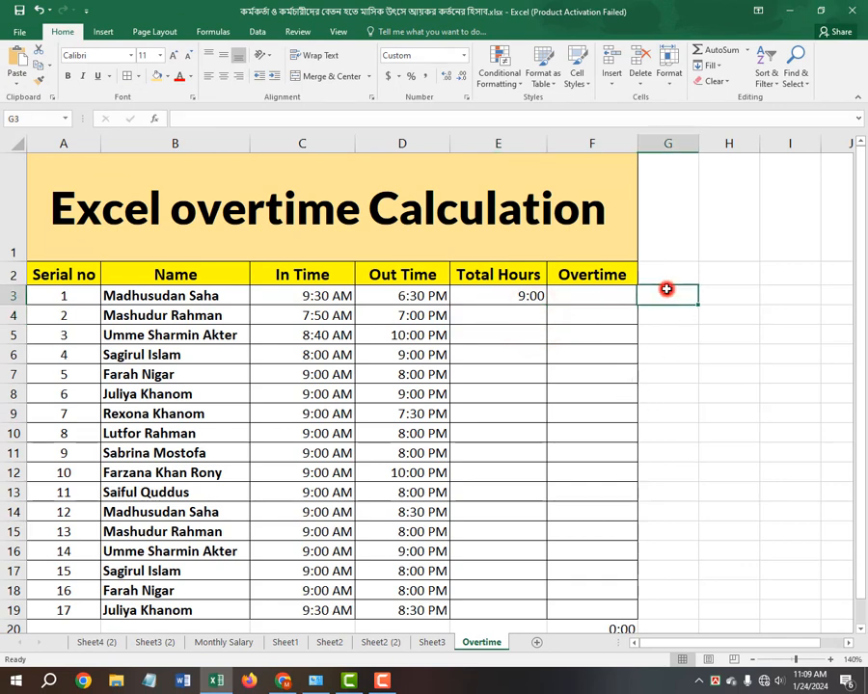
text(=)
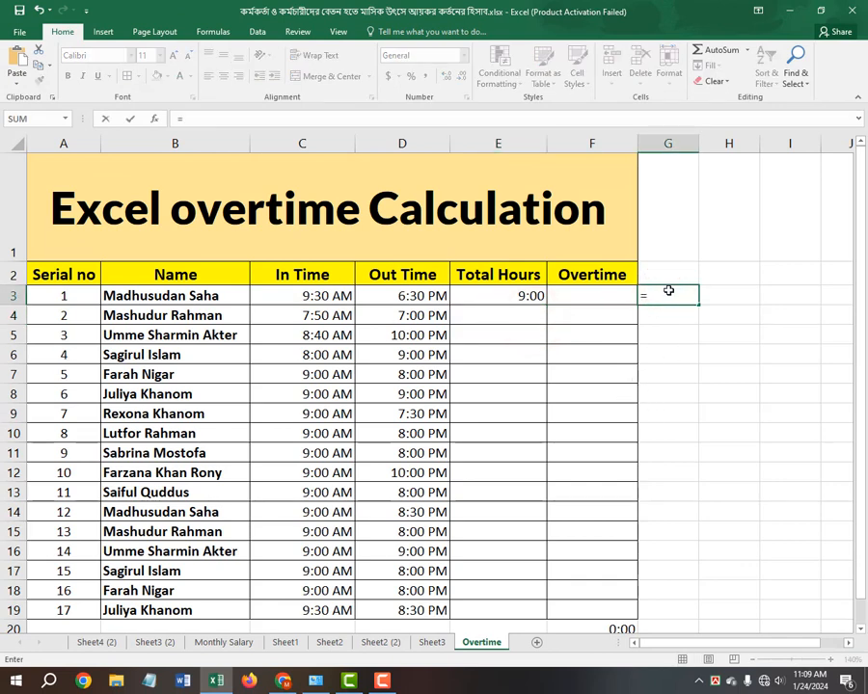
click(409, 295)
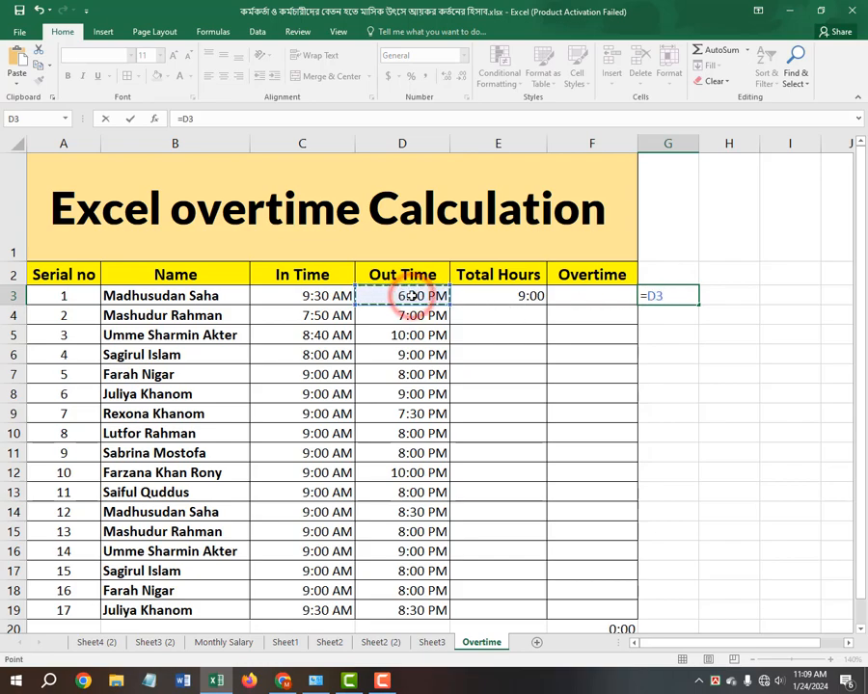
text(-)
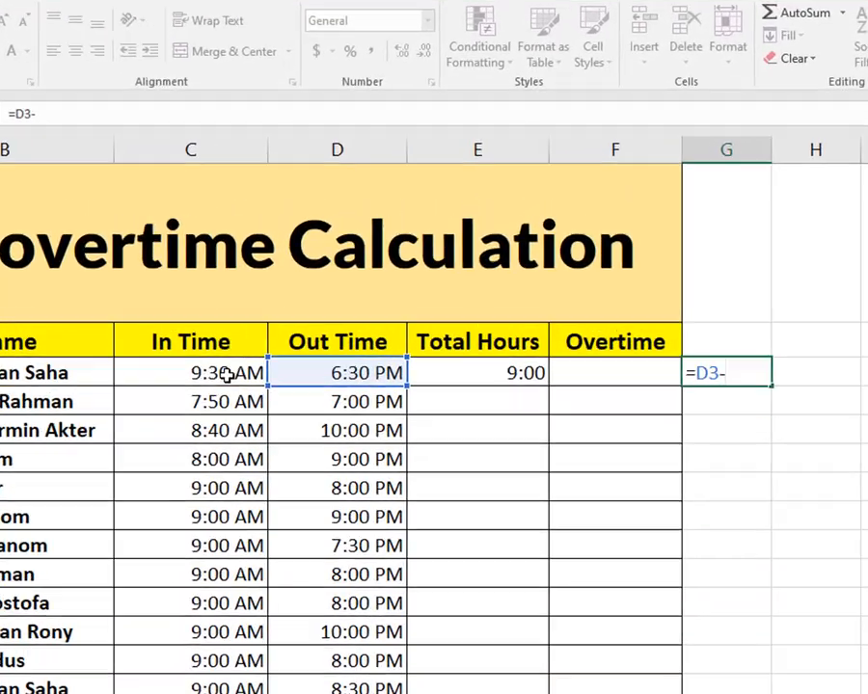
click(328, 297)
key(Return)
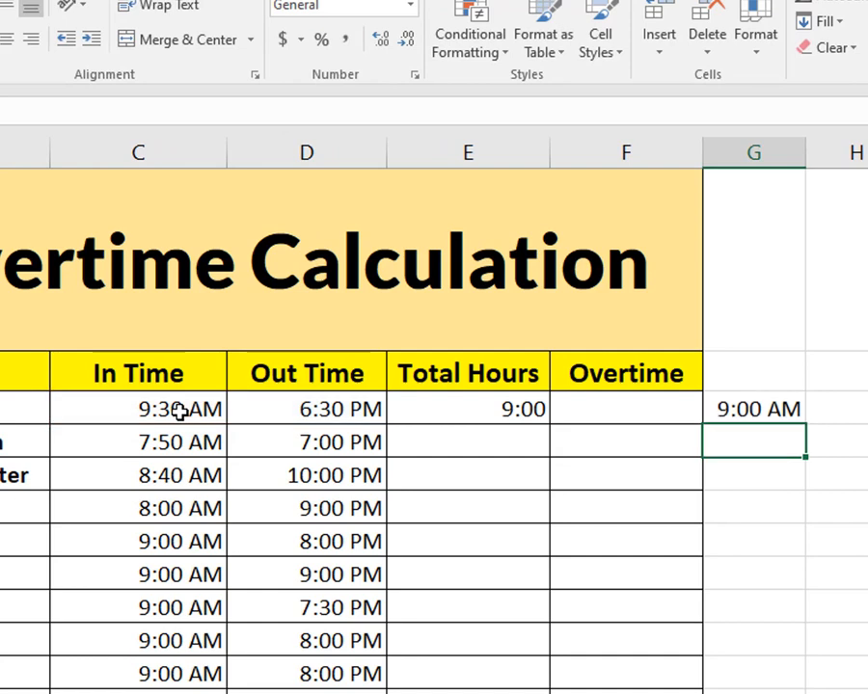
Compare how the time difference is displayed in G3 and in the Total Hours cell E3
click(771, 409)
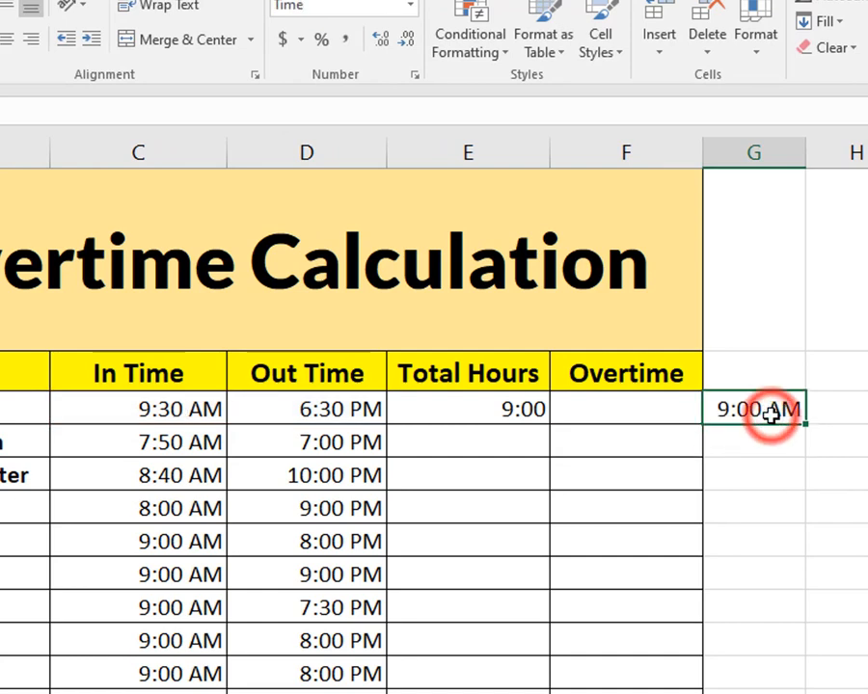
click(502, 412)
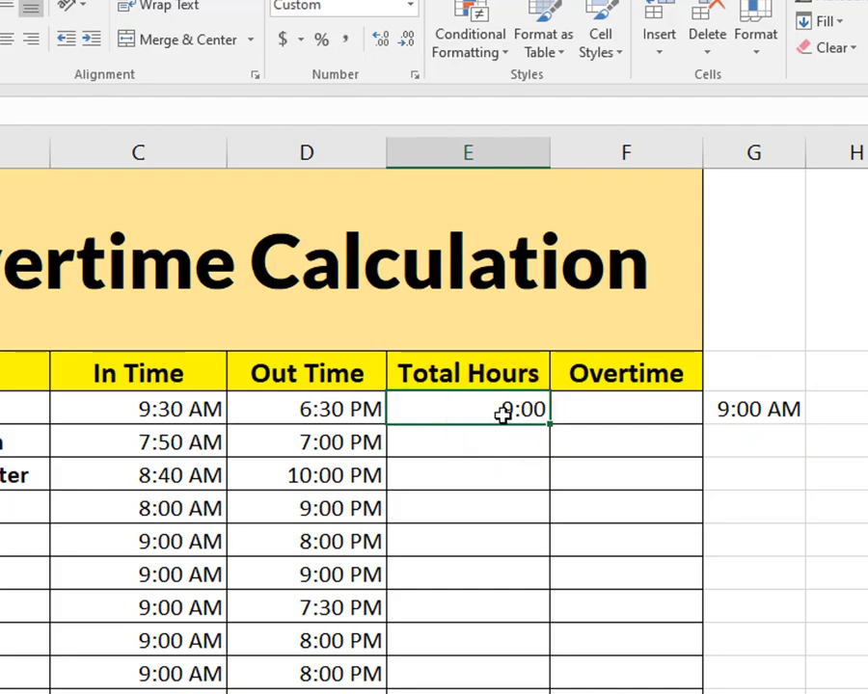
drag(502, 413, 503, 693)
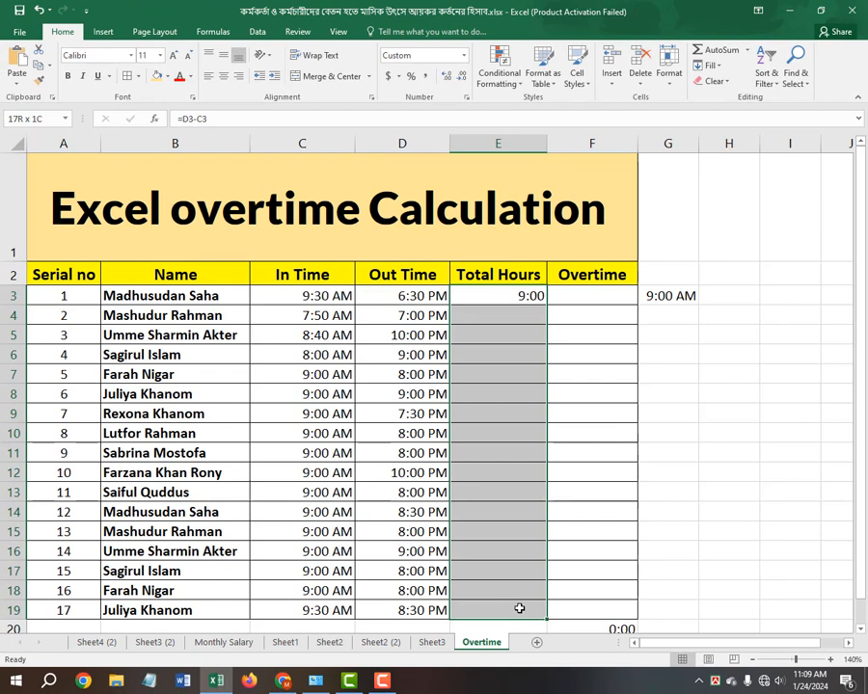
click(514, 364)
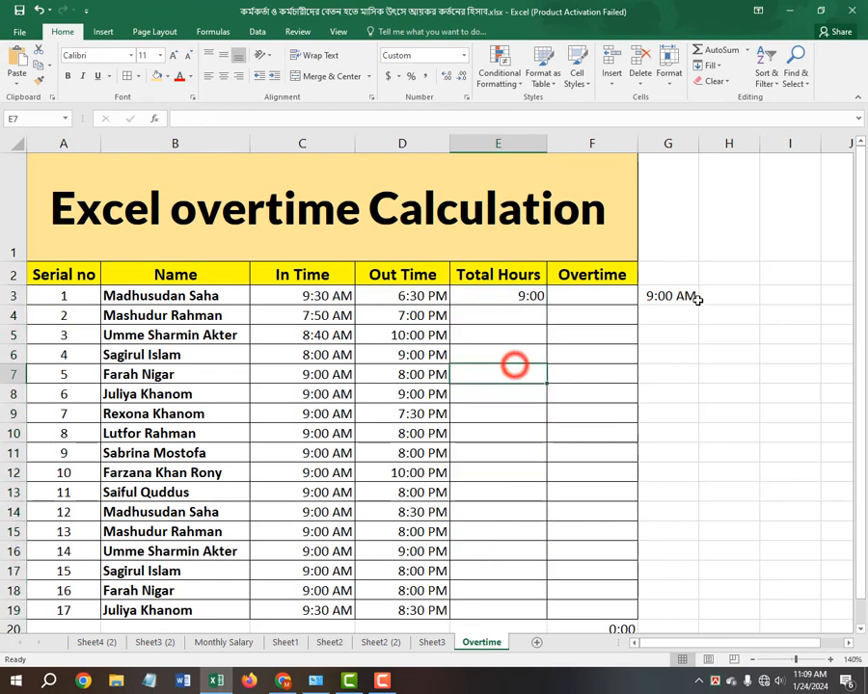
click(675, 296)
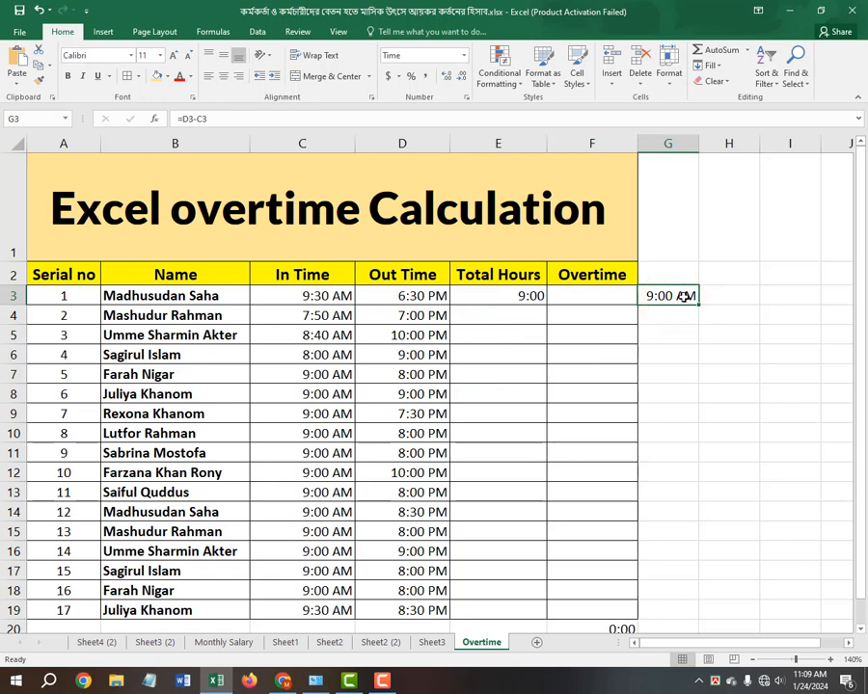
click(679, 296)
click(677, 295)
Apply the custom number format h:mm to G3
click(464, 55)
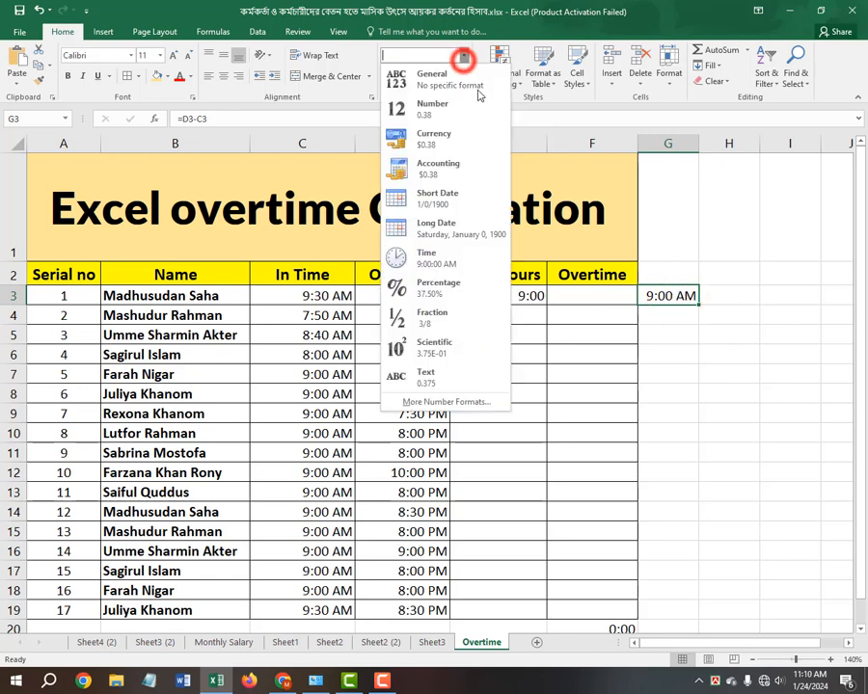
key(Escape)
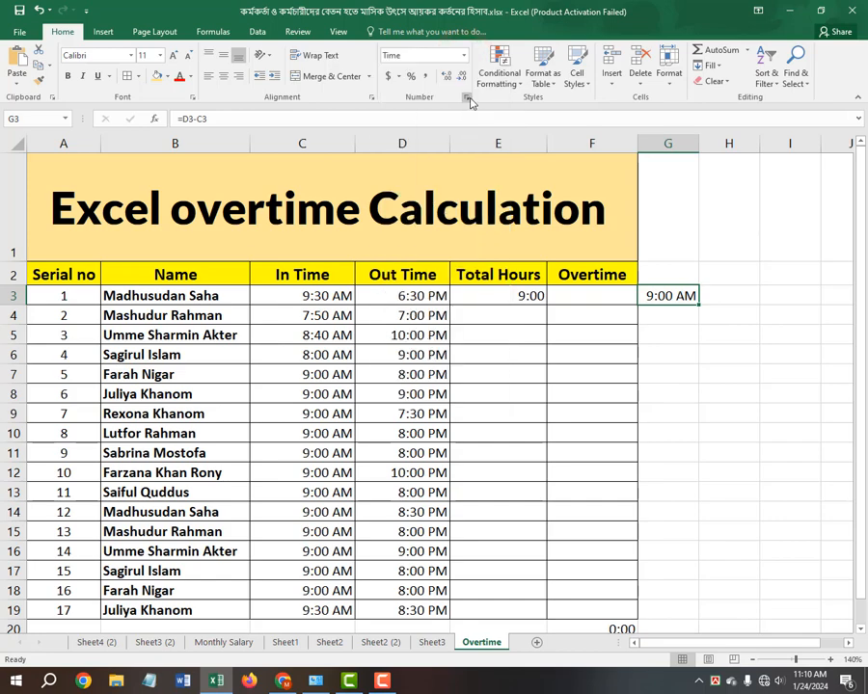
click(468, 98)
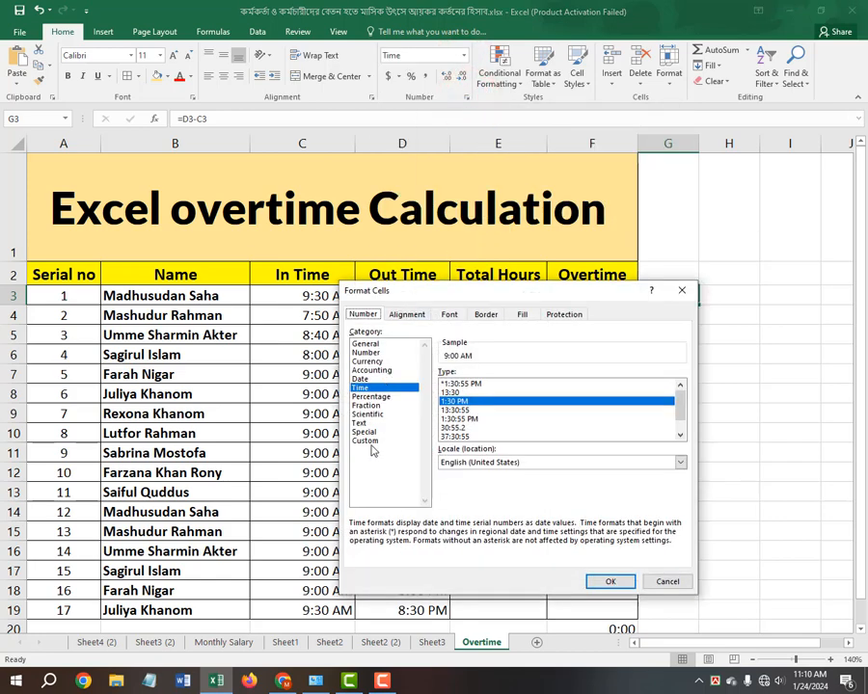
click(370, 442)
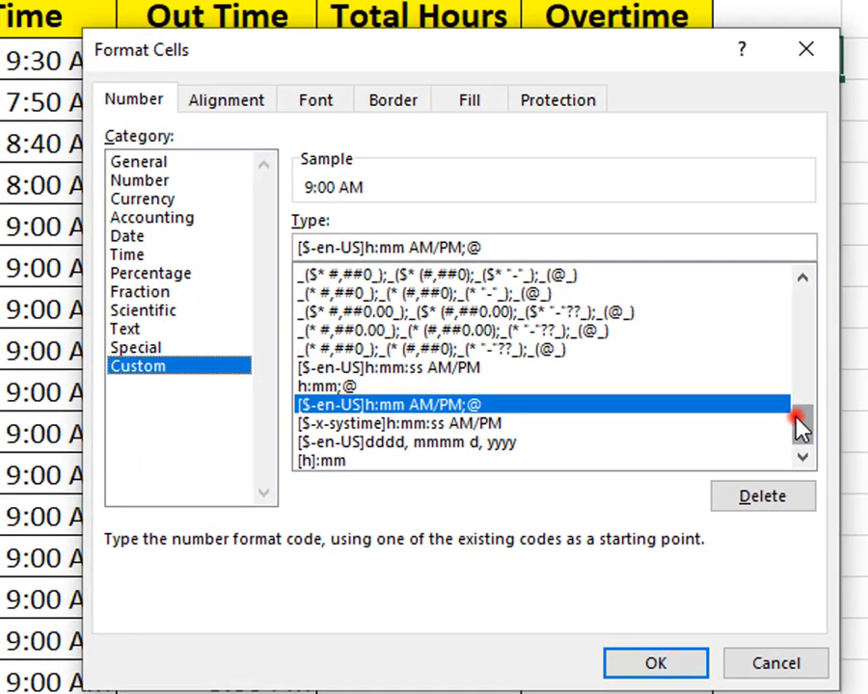
drag(680, 464, 693, 398)
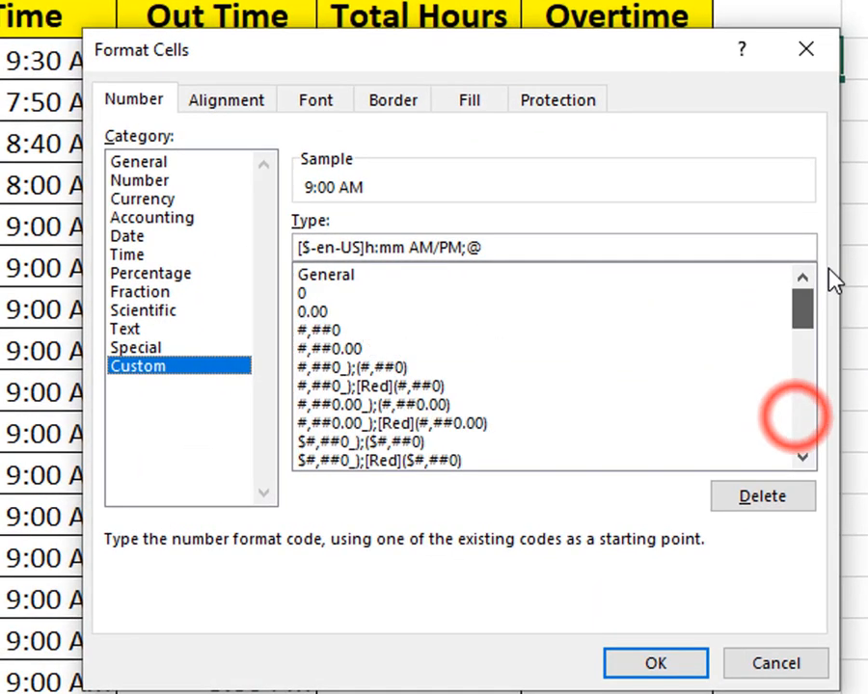
drag(802, 307, 827, 241)
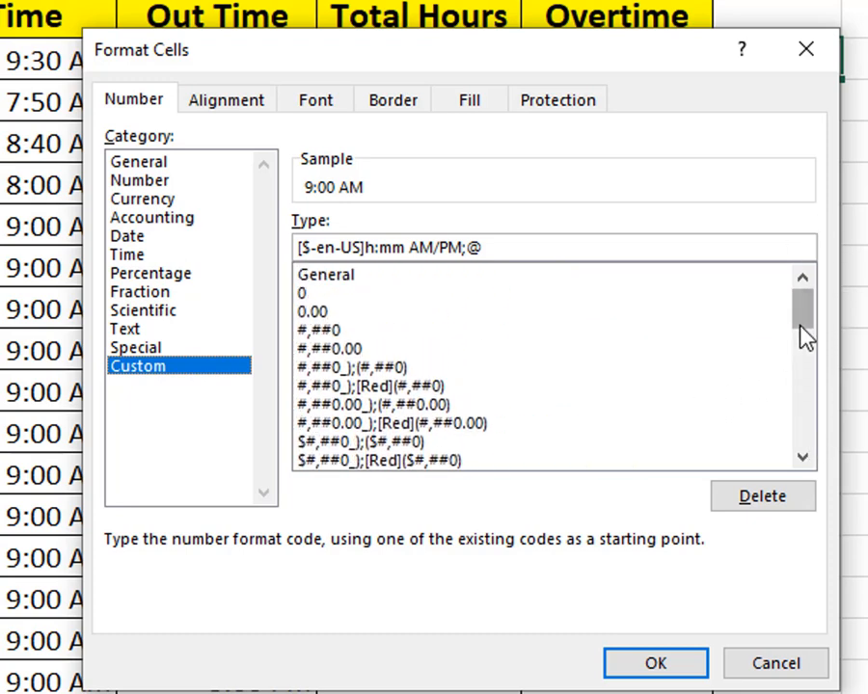
drag(802, 334, 802, 371)
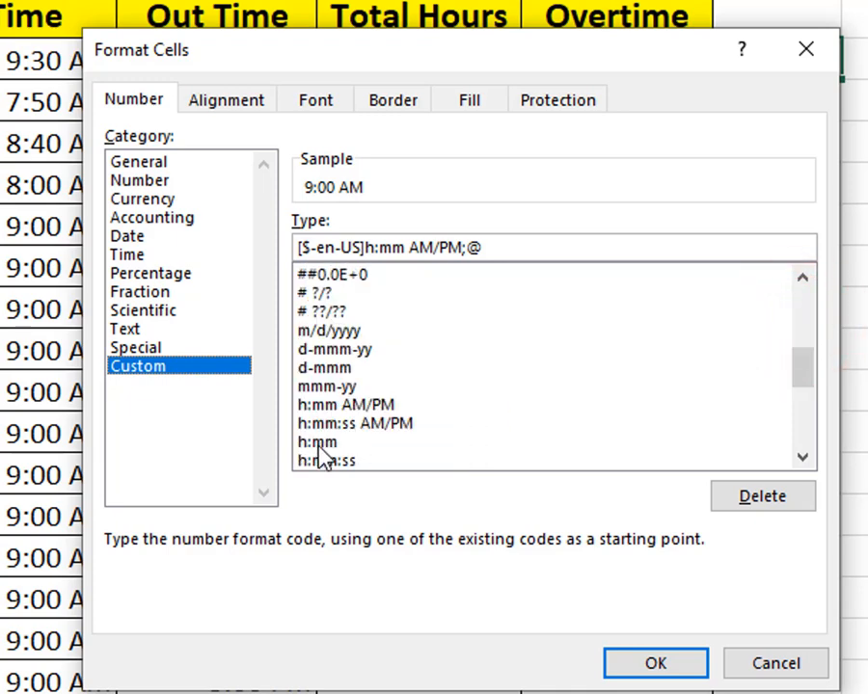
click(321, 445)
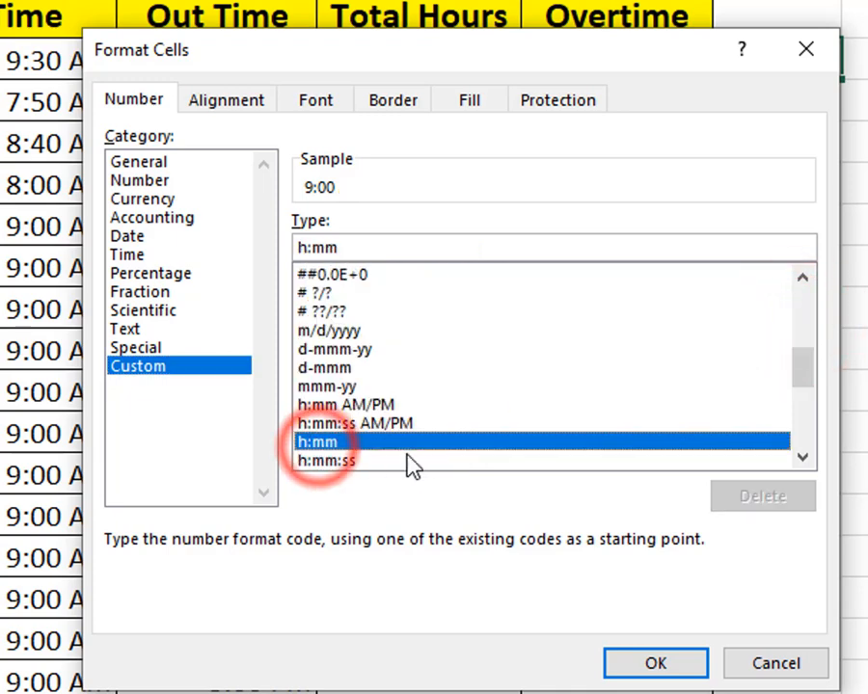
click(657, 665)
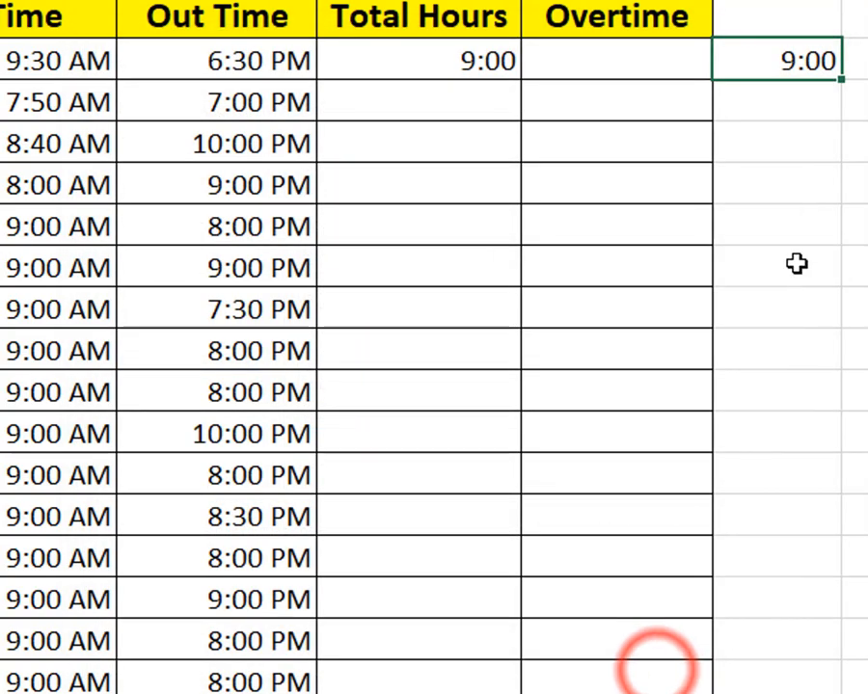
Fill the time difference formula from G3 down to G19 for all employees
click(811, 61)
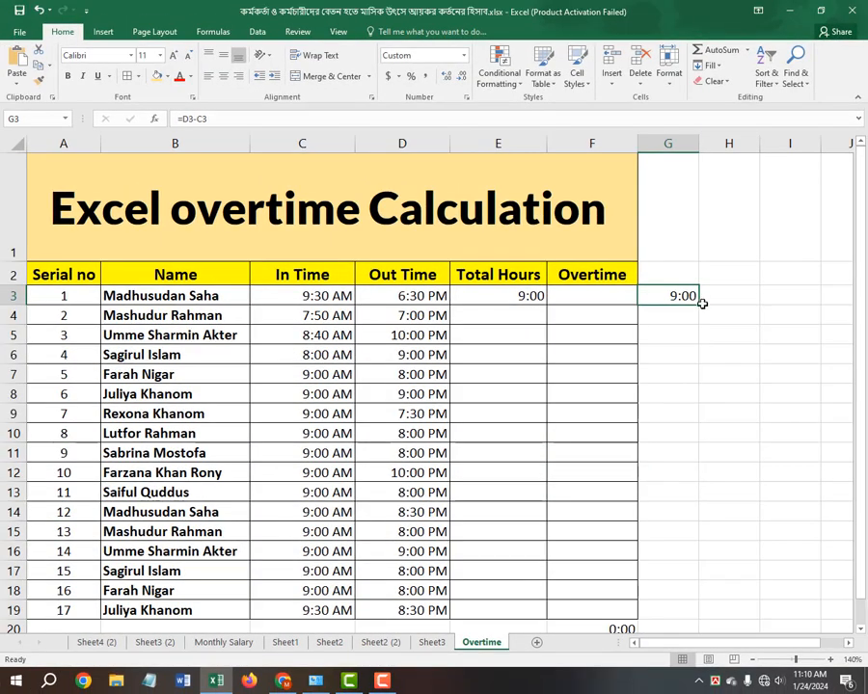
drag(698, 306, 720, 620)
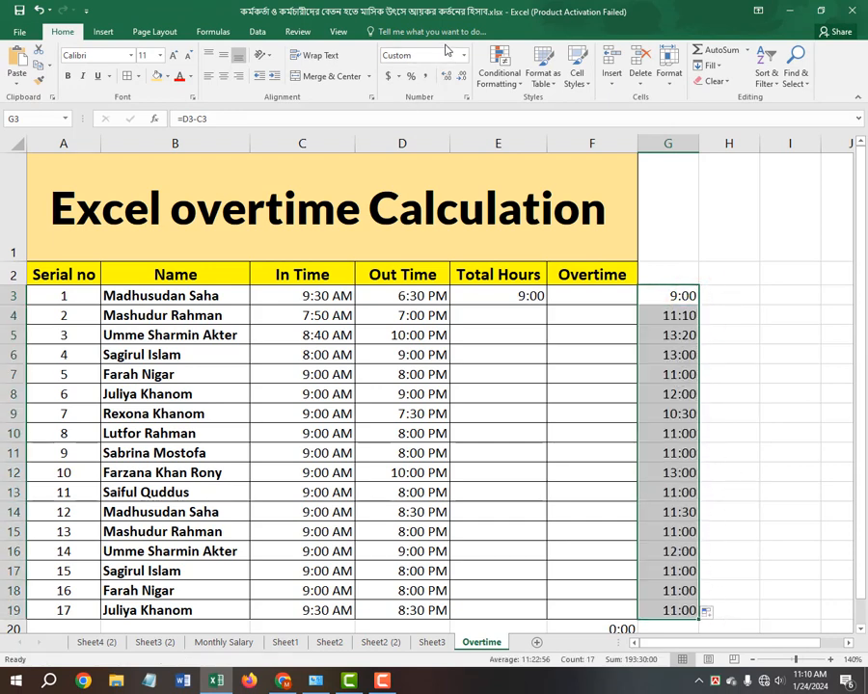
click(693, 299)
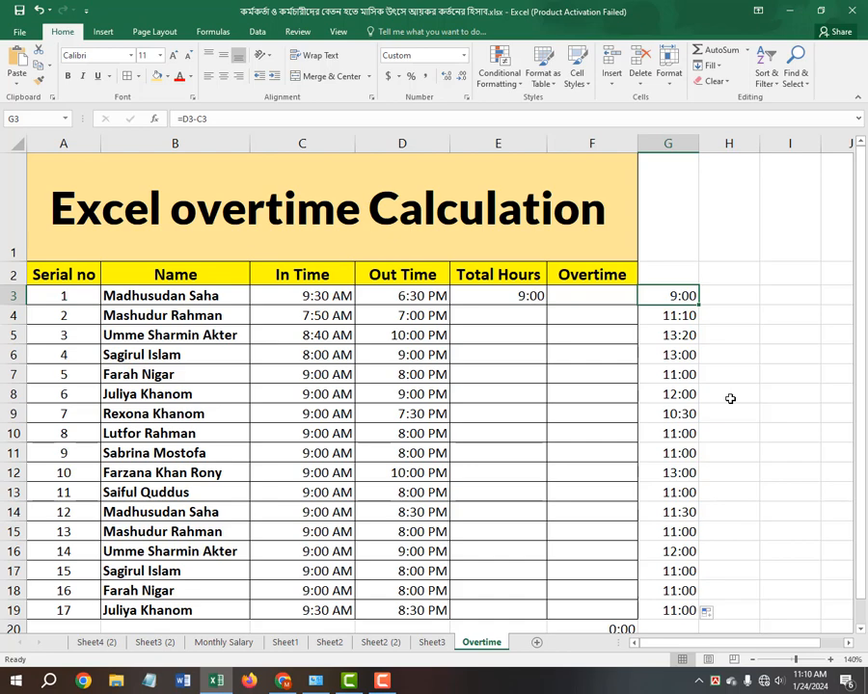
On Sheet4 (2), fill the Total Hours formula from E3 down to E19
click(93, 643)
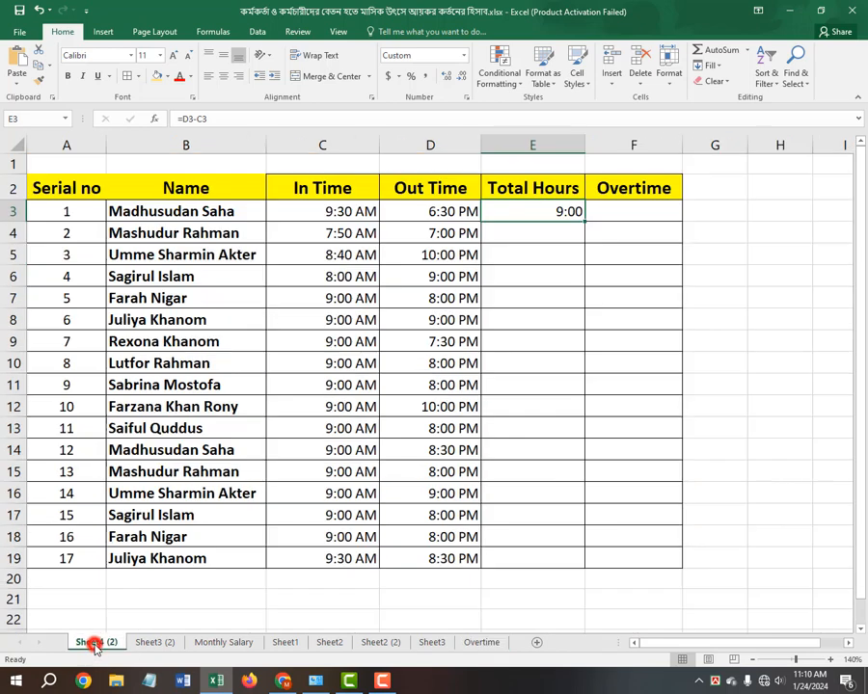
click(560, 211)
drag(585, 223, 569, 566)
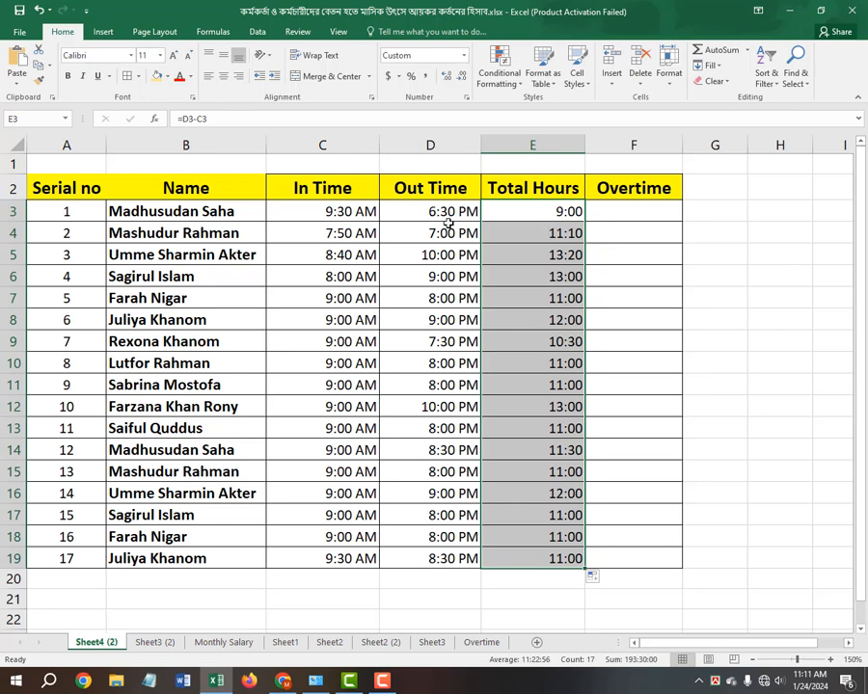
Examine the second employee's times and Total Hours, the time value in C6, and the In Time and Out Time entries in C3:D19
click(557, 210)
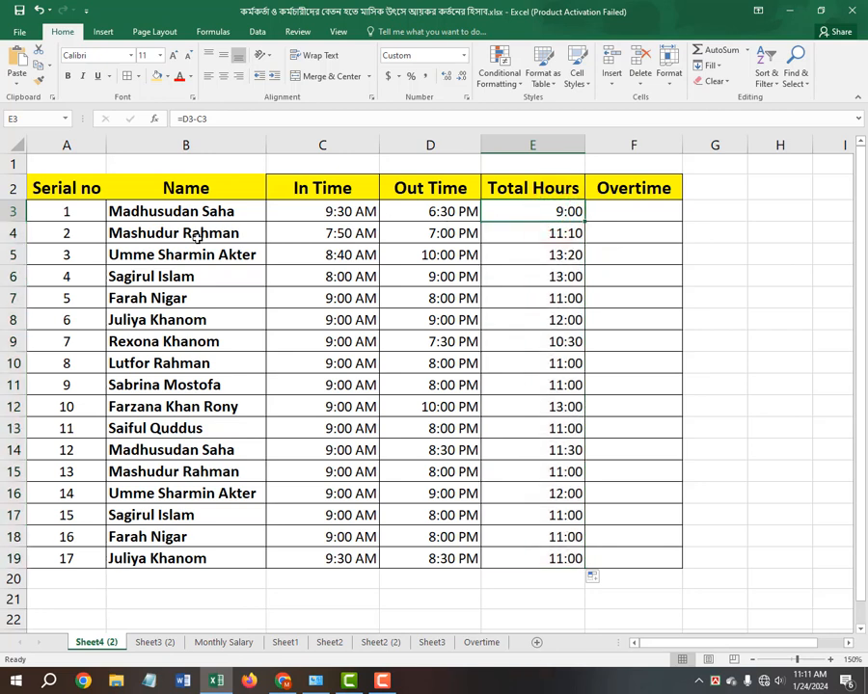
drag(196, 237, 566, 234)
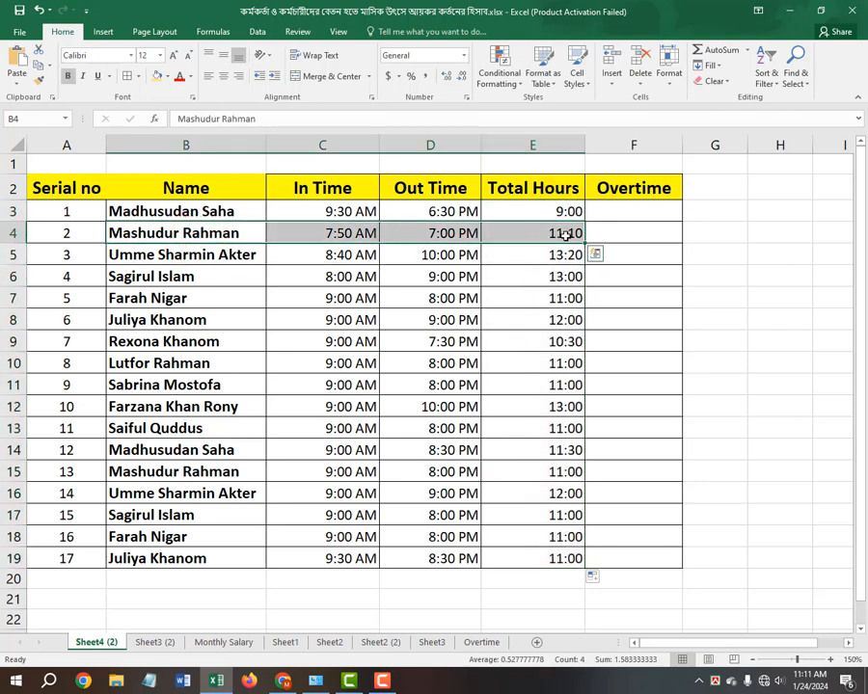
click(564, 235)
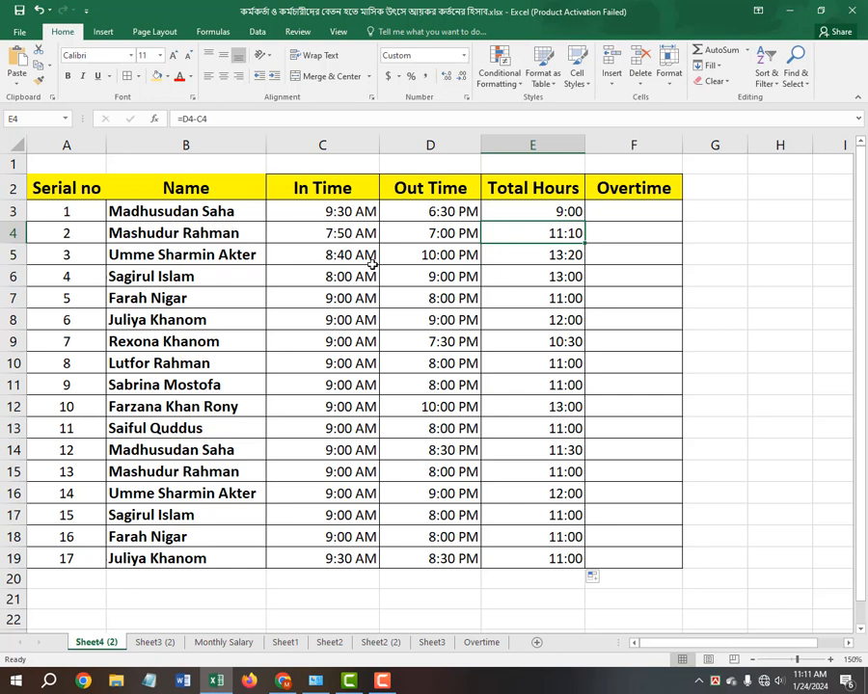
click(339, 278)
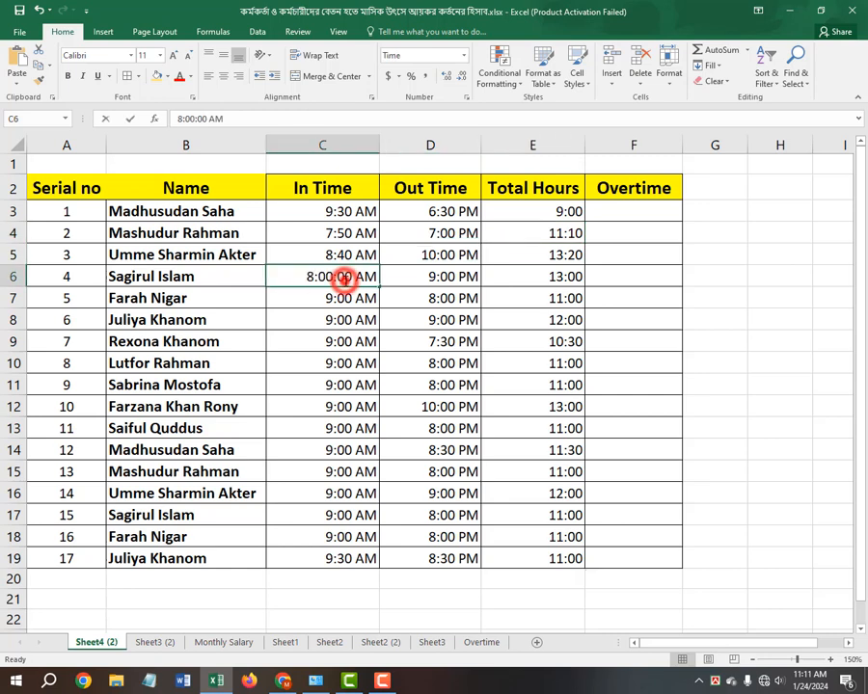
double_click(324, 277)
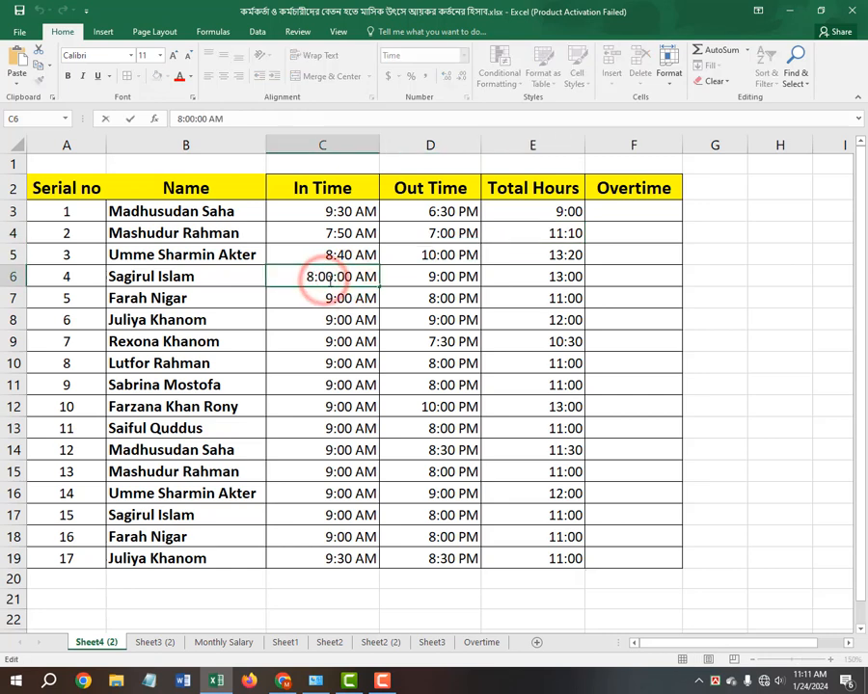
click(398, 314)
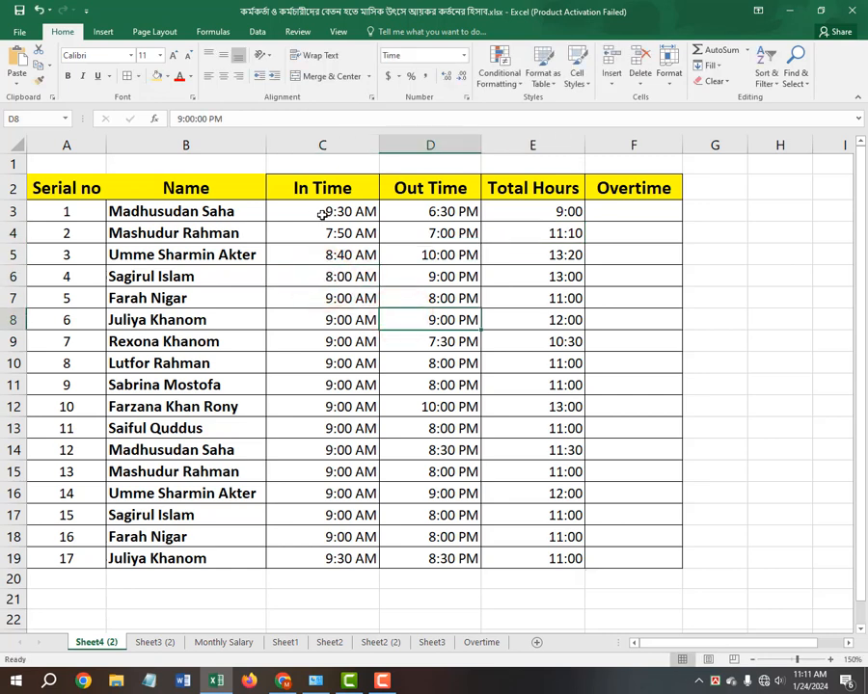
drag(323, 212, 422, 550)
click(410, 384)
click(410, 384)
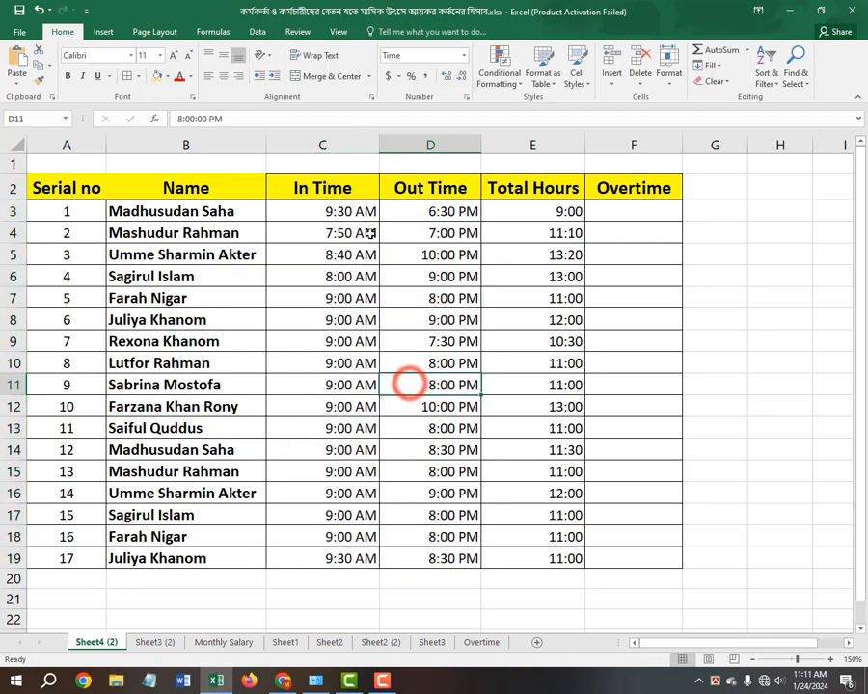
drag(355, 214, 467, 556)
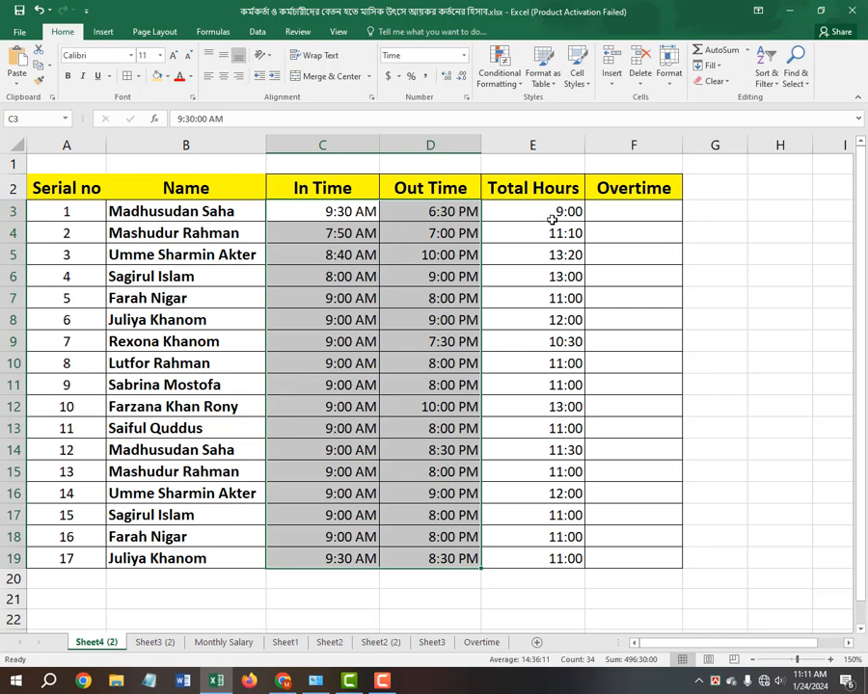
Re-enter the Total Hours formula =D3-C3 in E3 and fill it down to E19
click(544, 214)
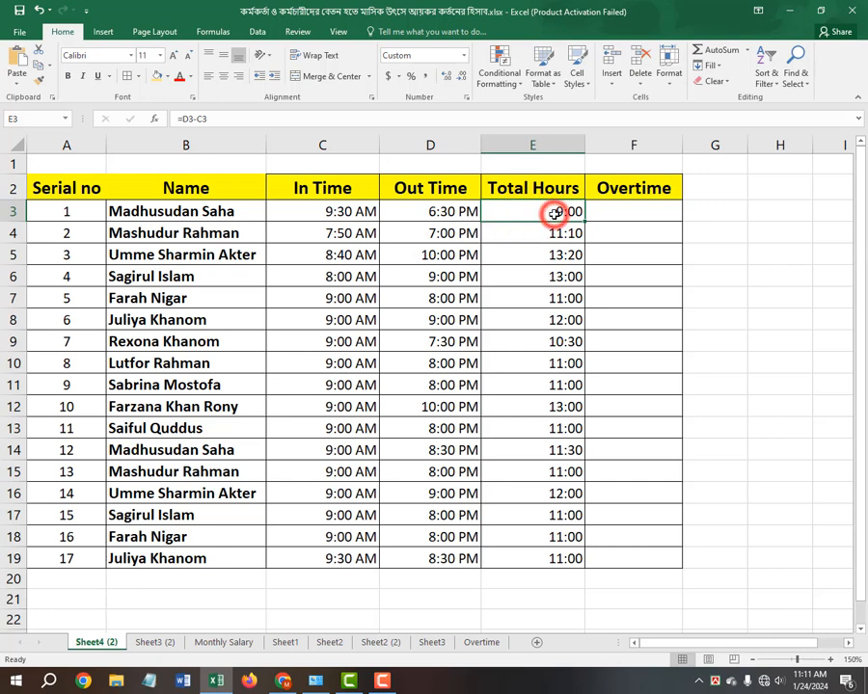
text(=)
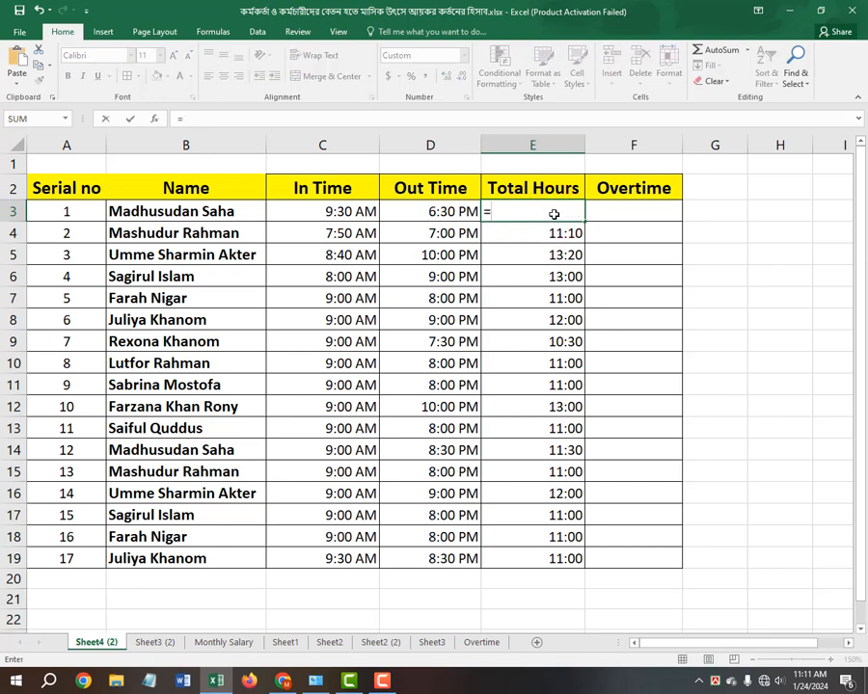
click(446, 212)
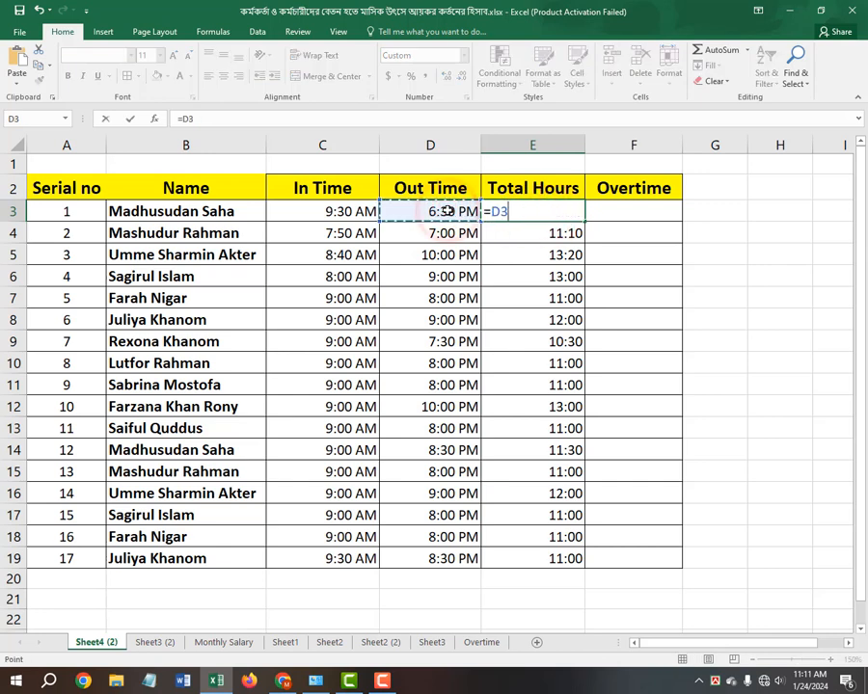
text(-)
click(356, 213)
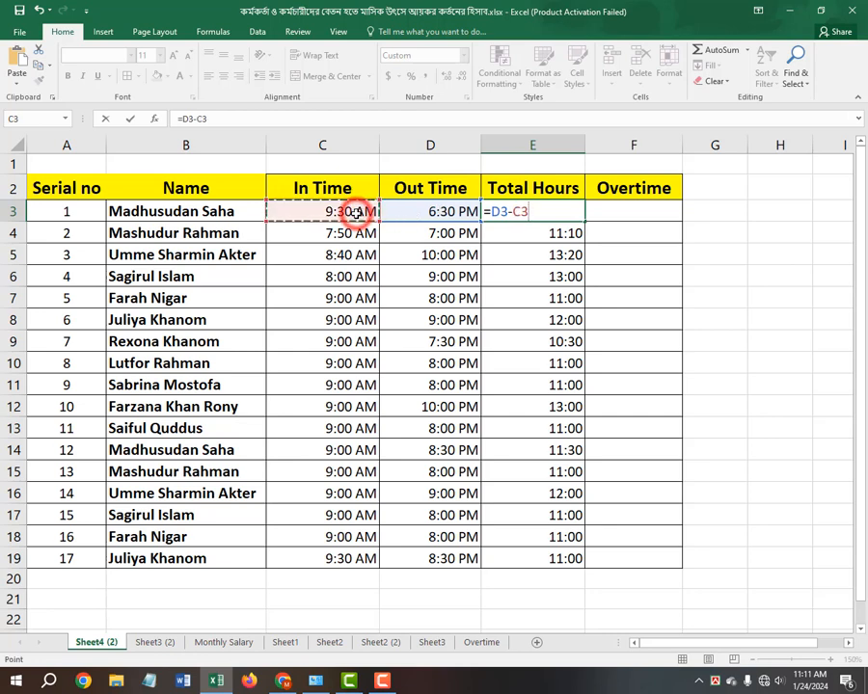
key(Return)
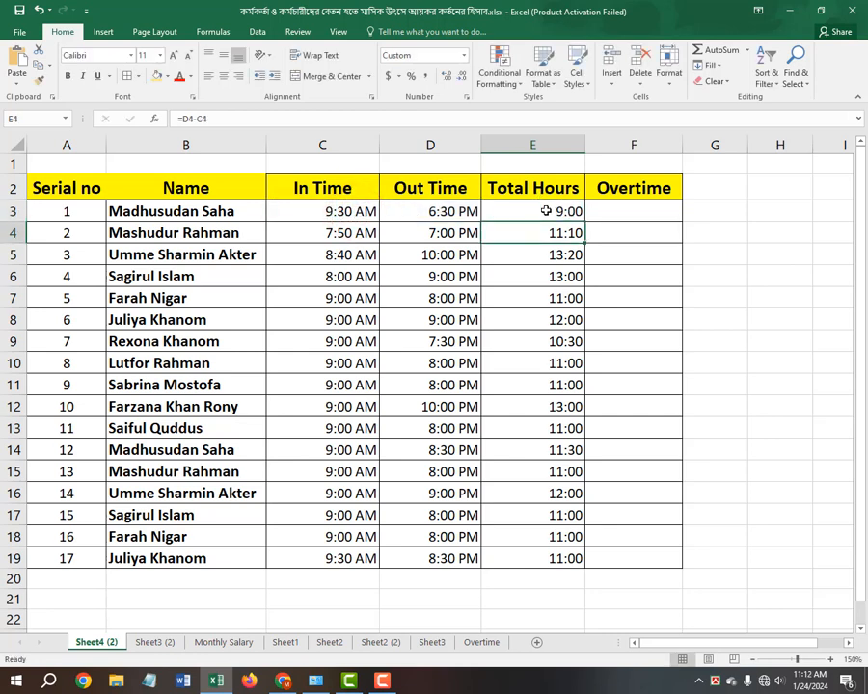
click(546, 211)
drag(585, 221, 601, 566)
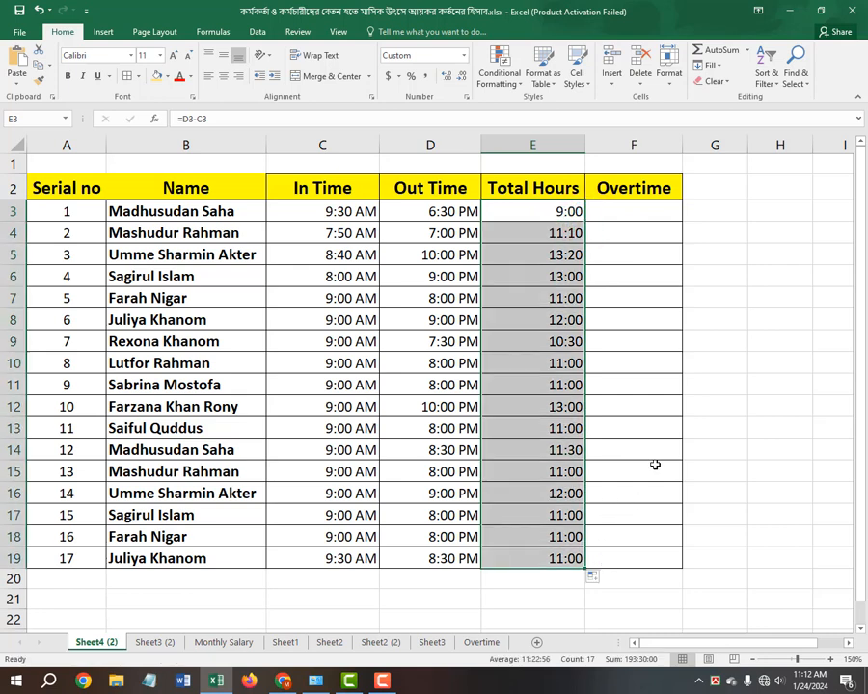
Enter the Overtime formula =E3-TIME(8,0,0) in F3 to subtract the eight regular hours from Total Hours
click(610, 214)
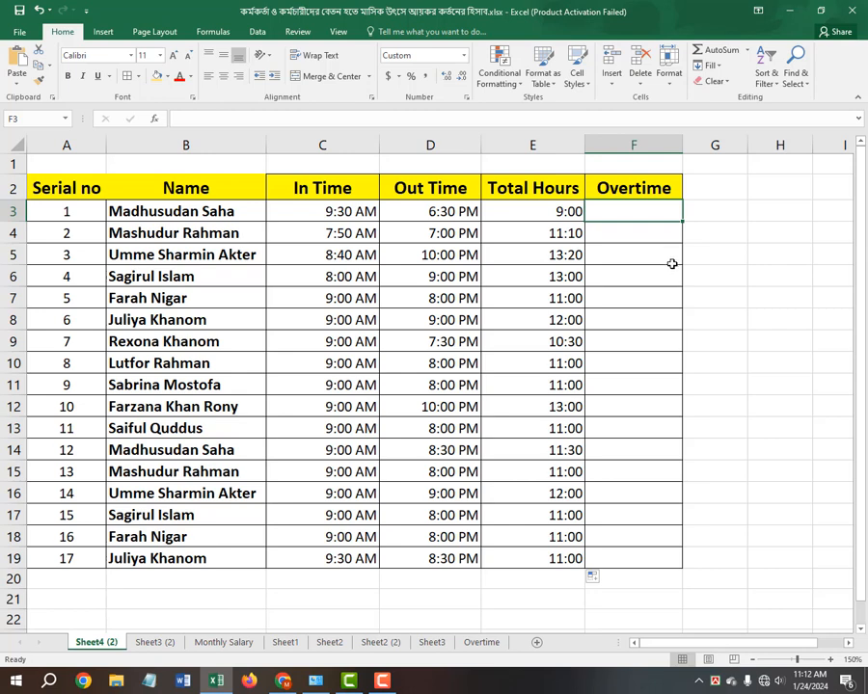
double_click(651, 213)
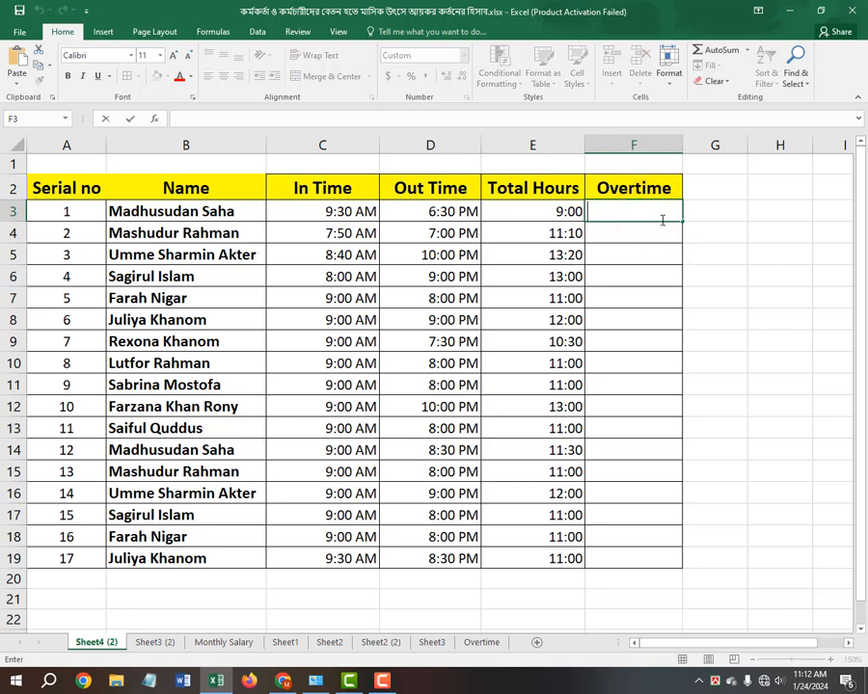
text(=)
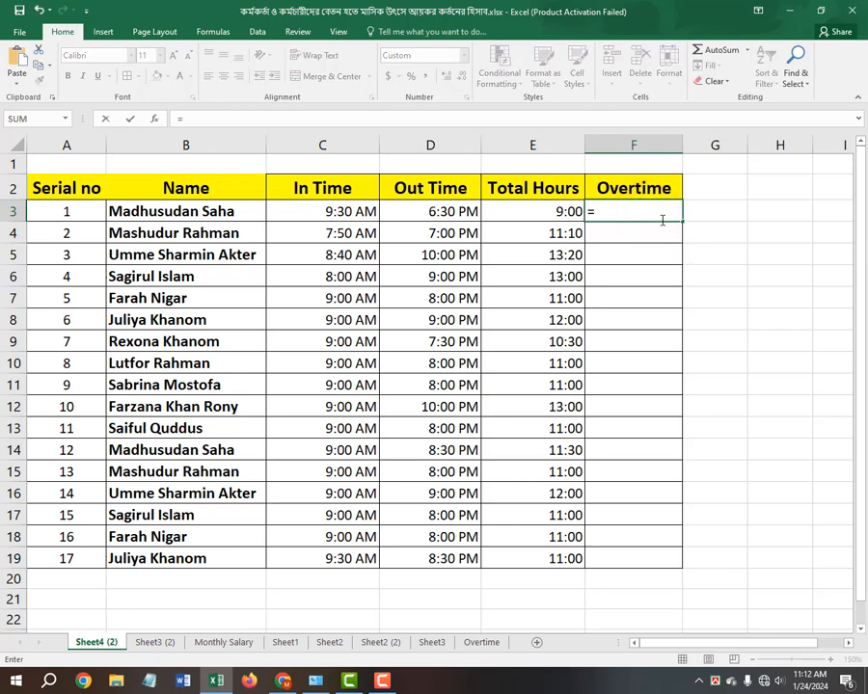
click(561, 211)
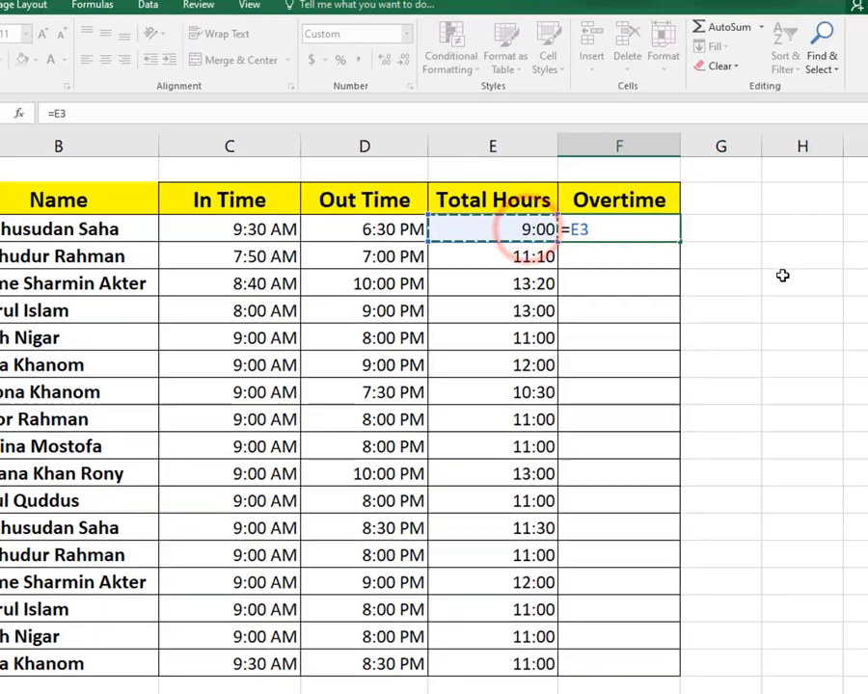
text(-)
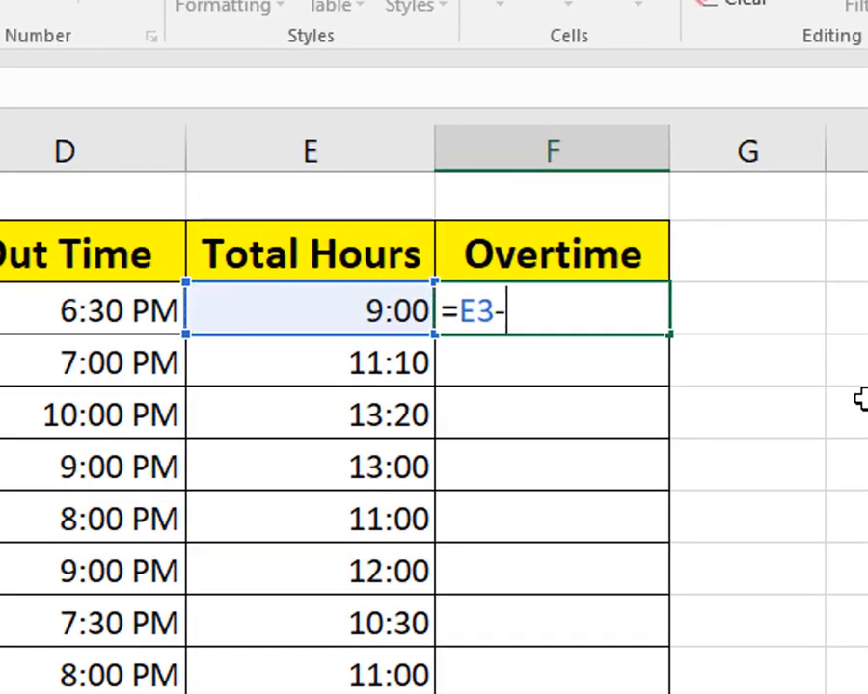
text(time)
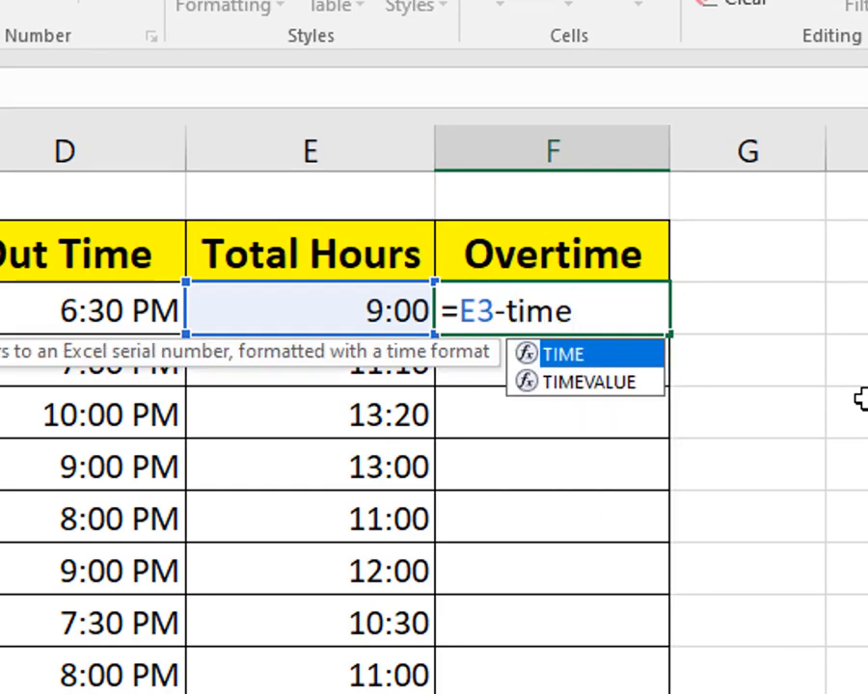
key(Tab)
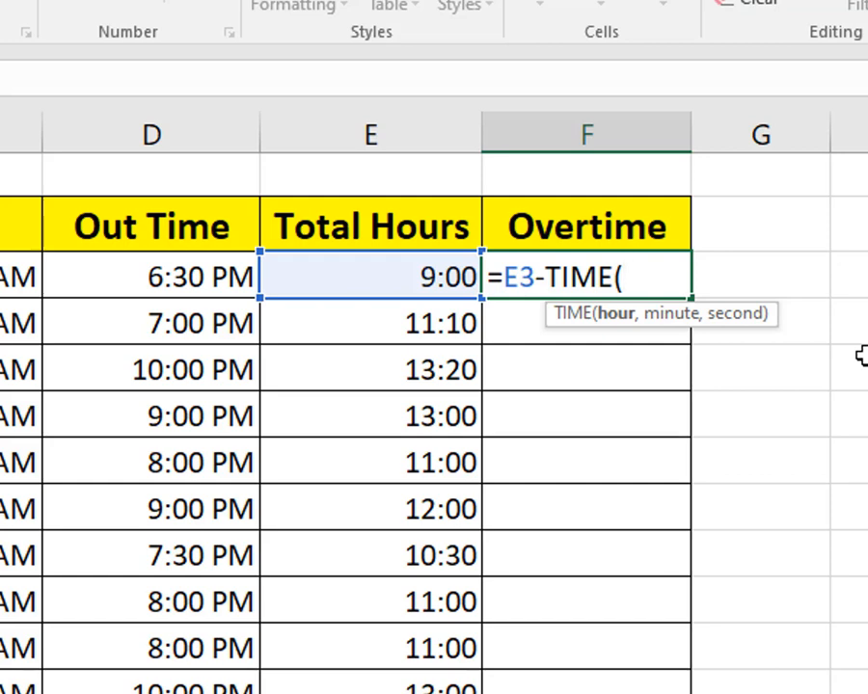
text(8)
text(,)
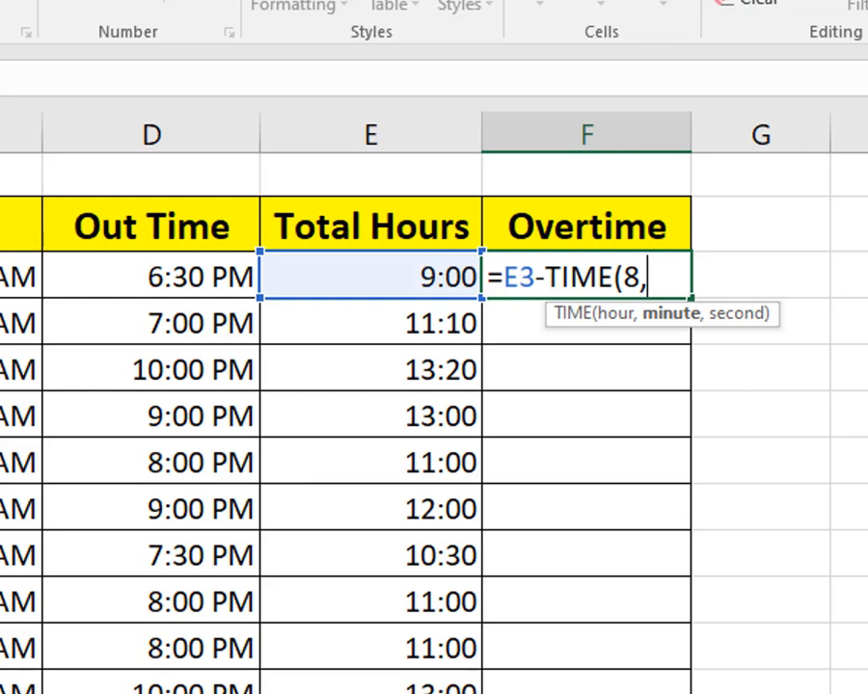
text(0,)
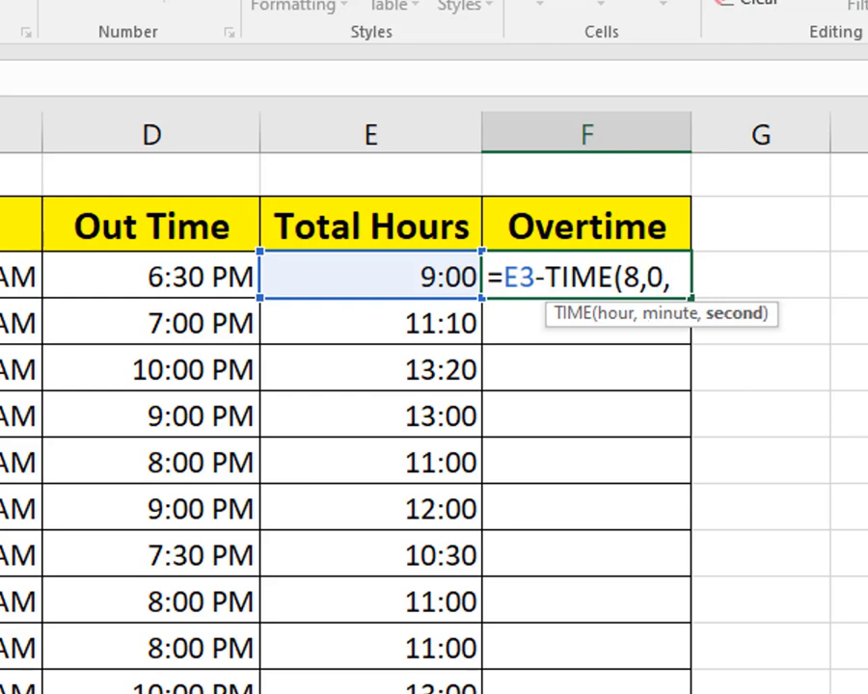
text(0)
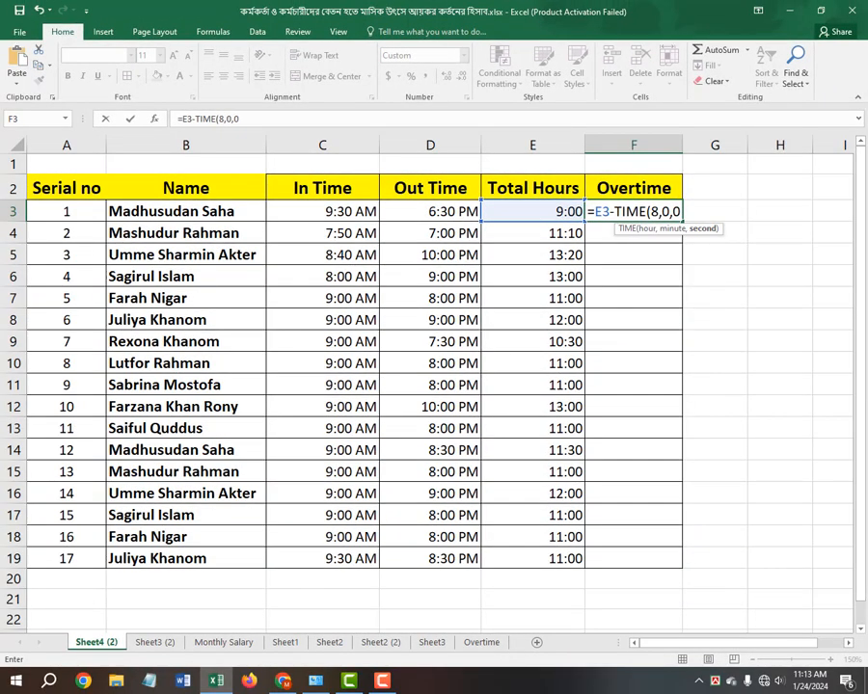
key(Return)
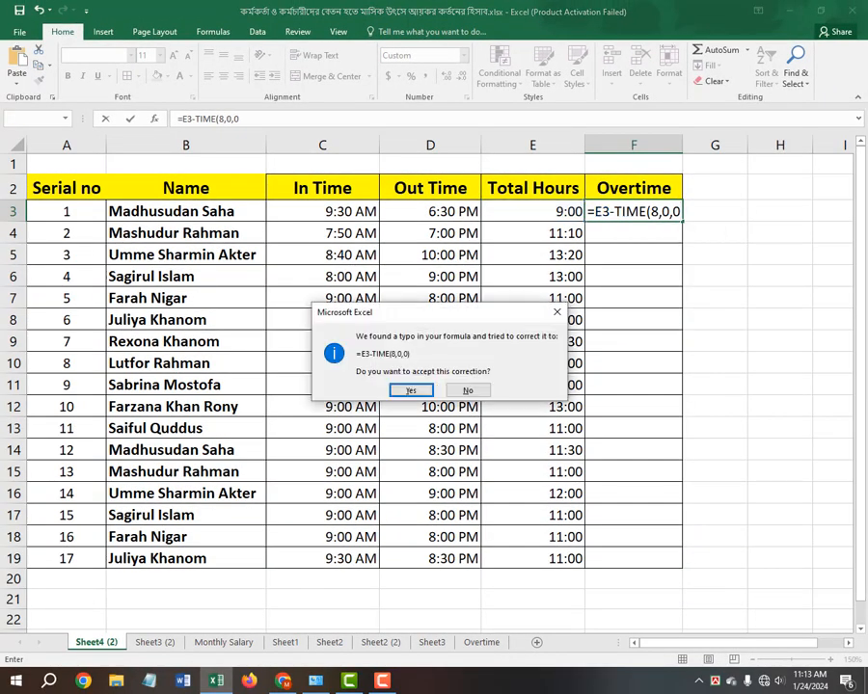
click(411, 389)
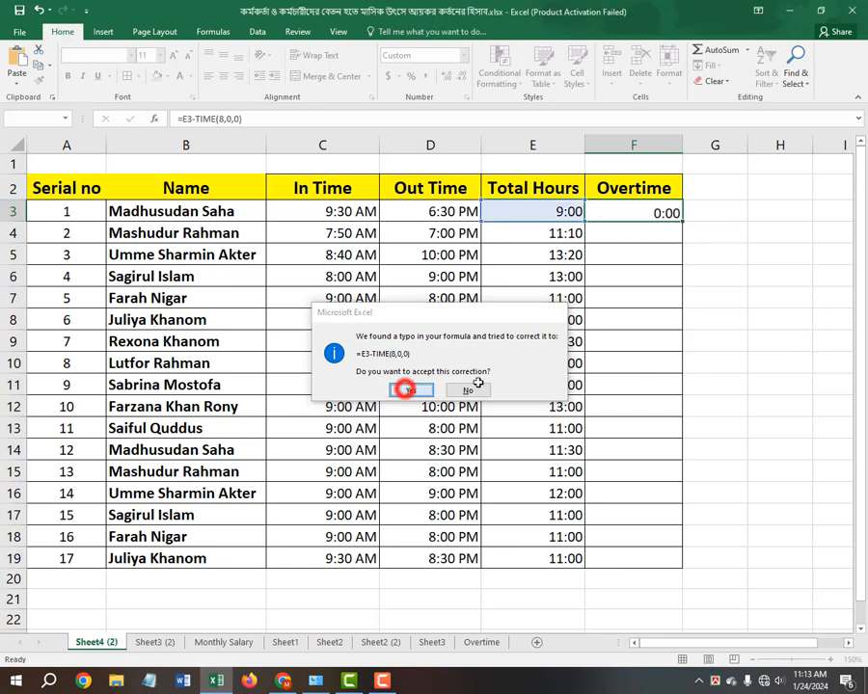
Fill the Overtime formula from F3 down to F19 for all employees
click(590, 213)
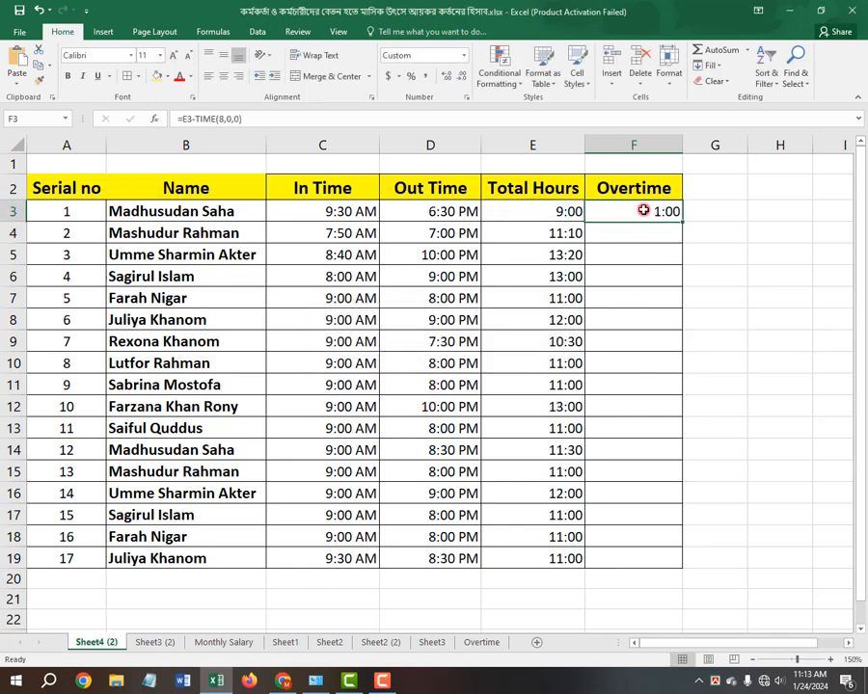
drag(682, 222, 736, 570)
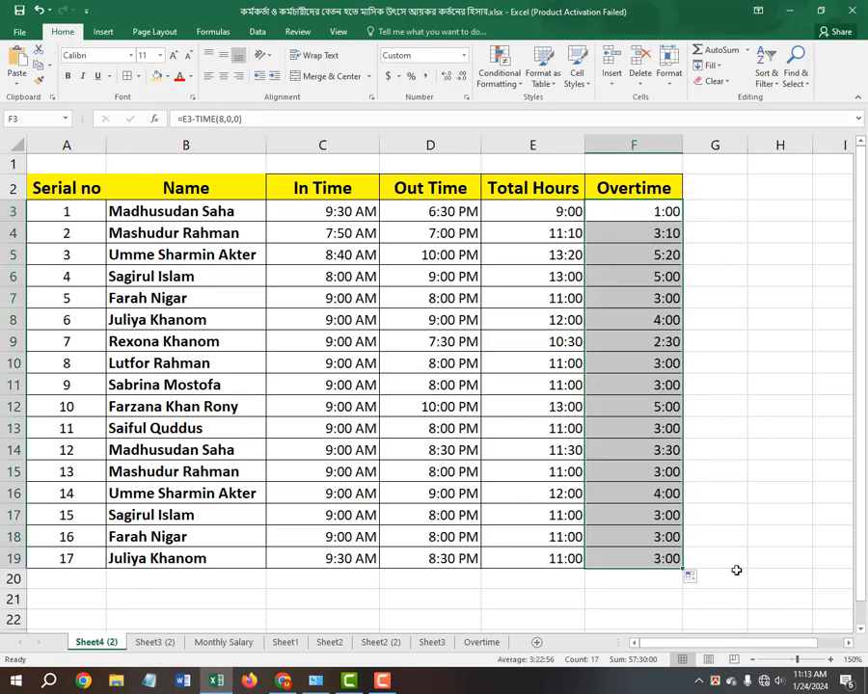
click(755, 515)
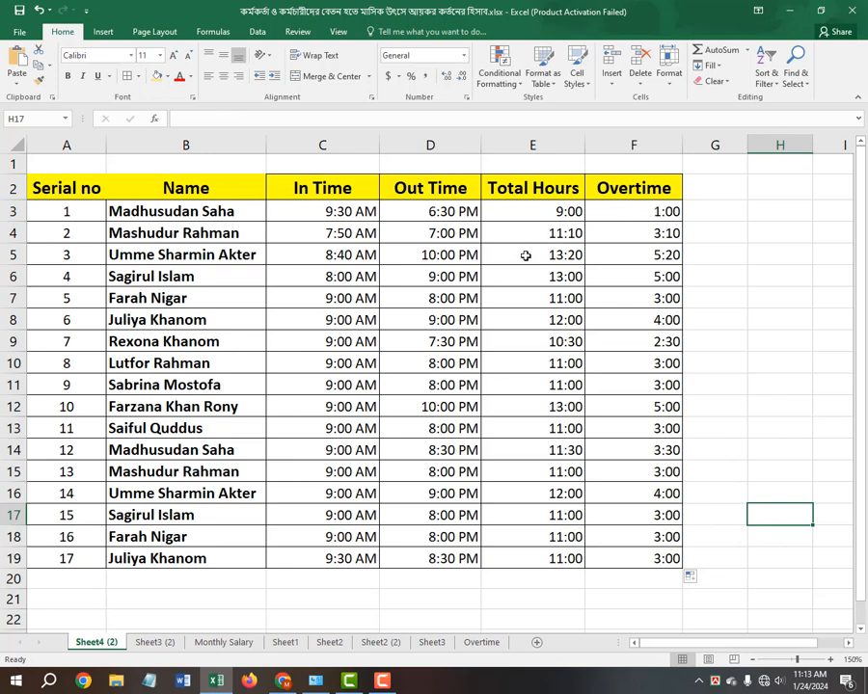
Examine the Total Hours results and their formulas for several employees in column E
click(534, 210)
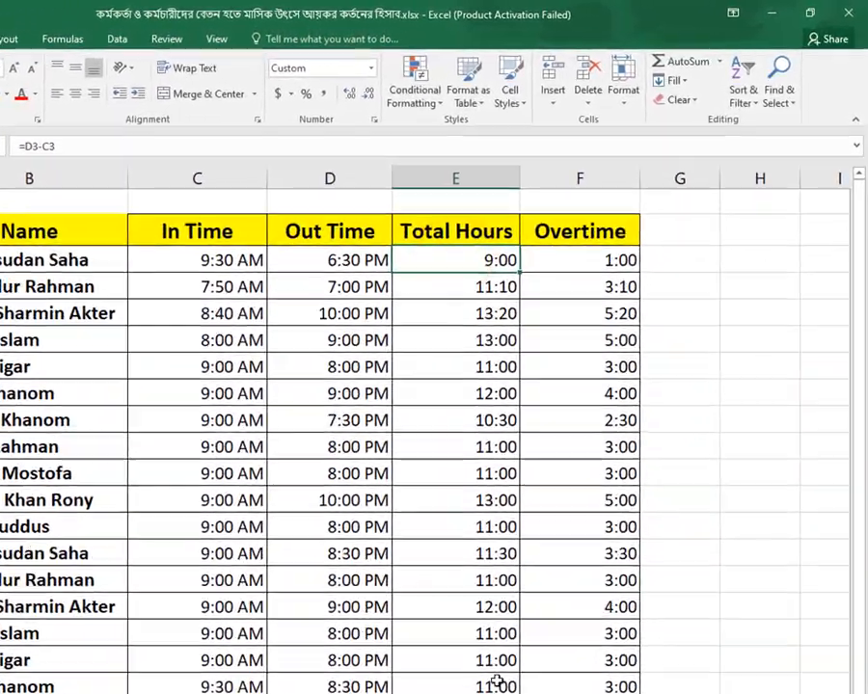
drag(64, 419, 4, 682)
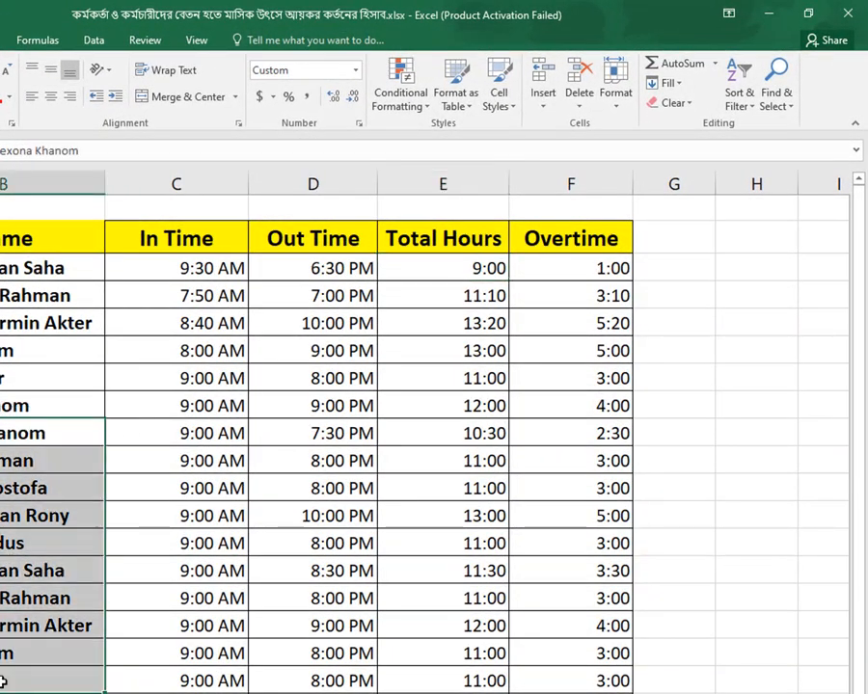
drag(463, 323, 472, 461)
click(470, 406)
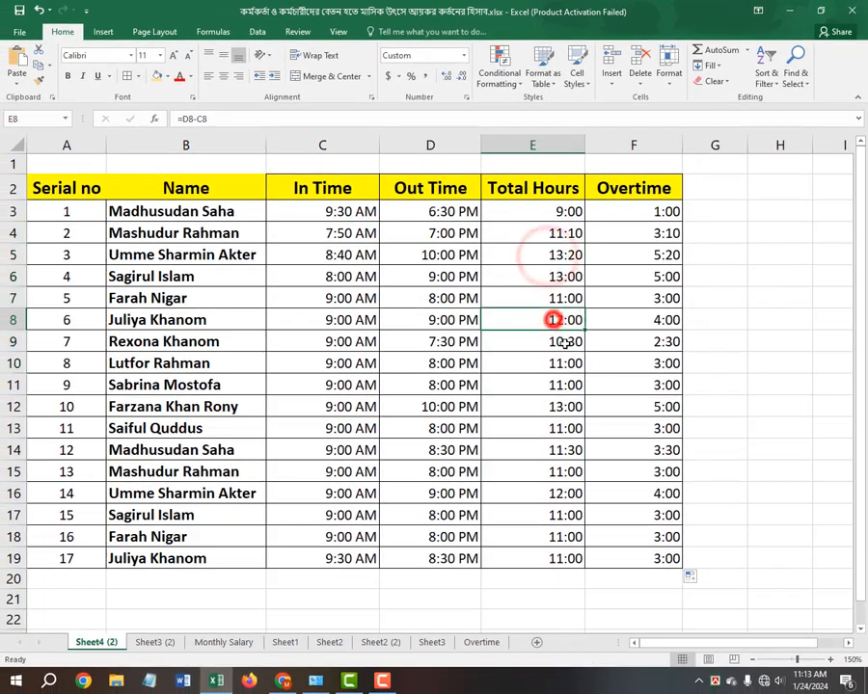
click(550, 341)
click(561, 366)
click(562, 409)
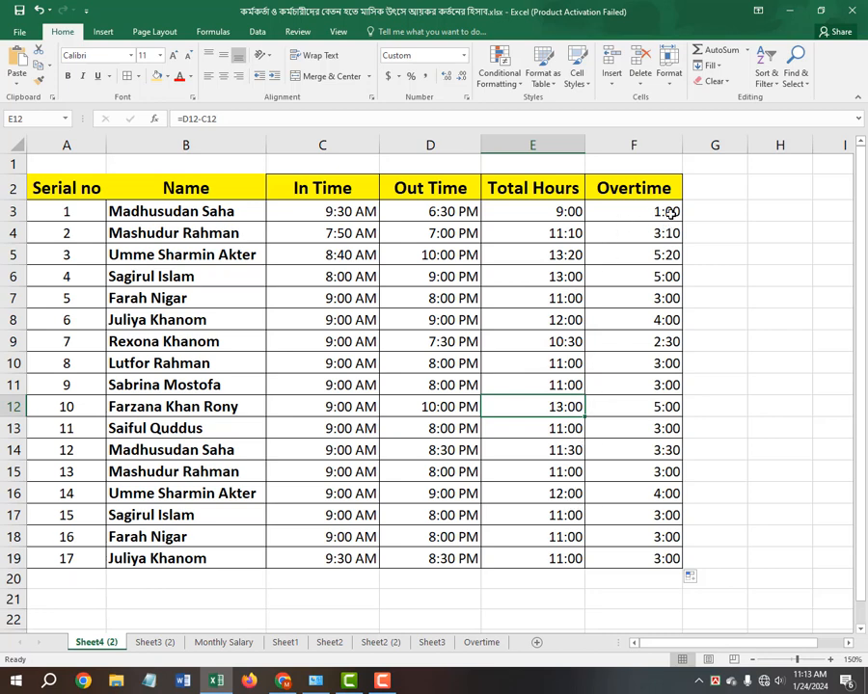
Total the Overtime values of F3:F19 in F20 with AutoSum and check the resulting formula
drag(668, 212, 675, 576)
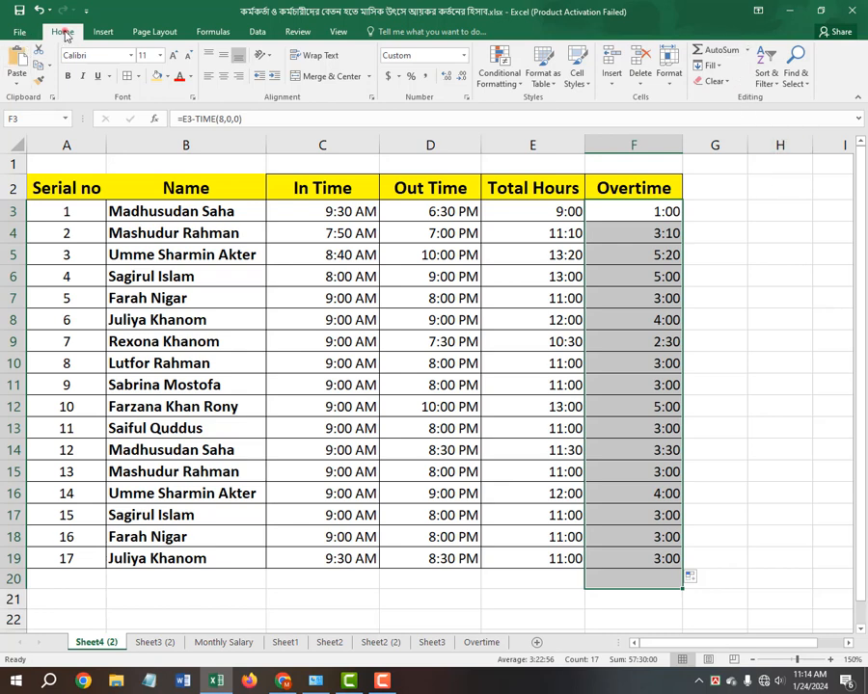
click(726, 51)
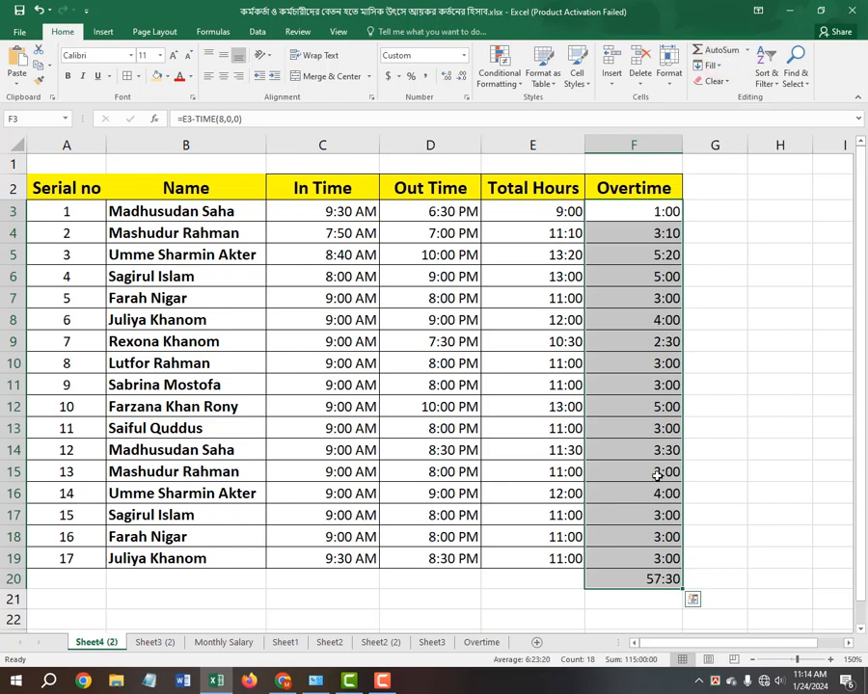
click(673, 581)
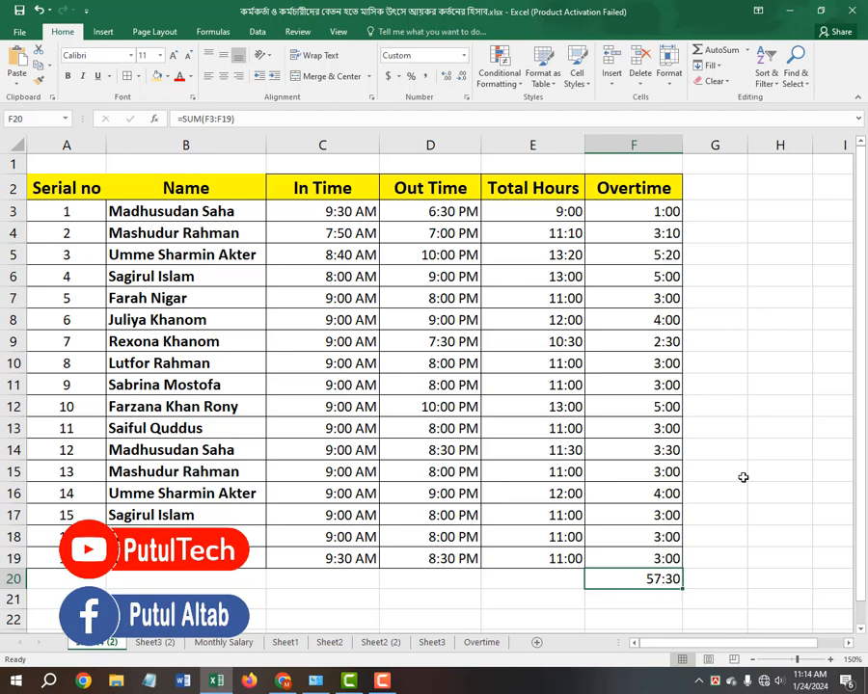
click(707, 210)
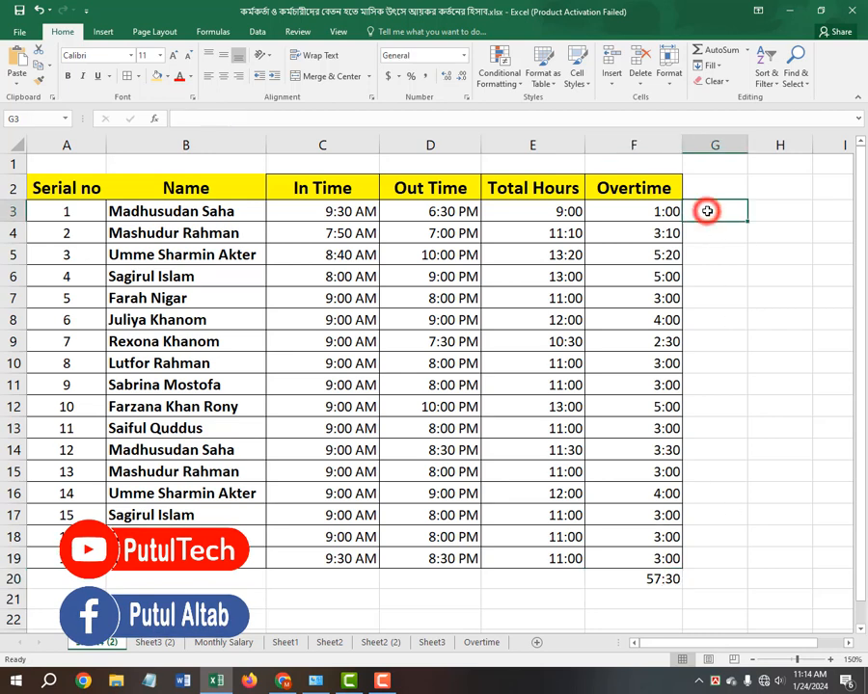
Delete row 20, which holds the Overtime total
click(662, 583)
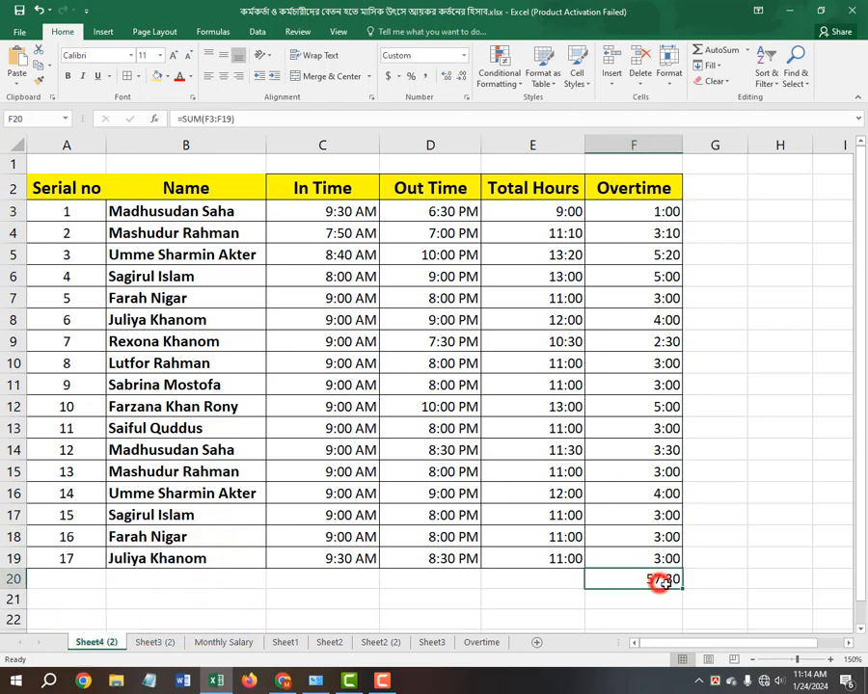
click(14, 579)
right_click(14, 579)
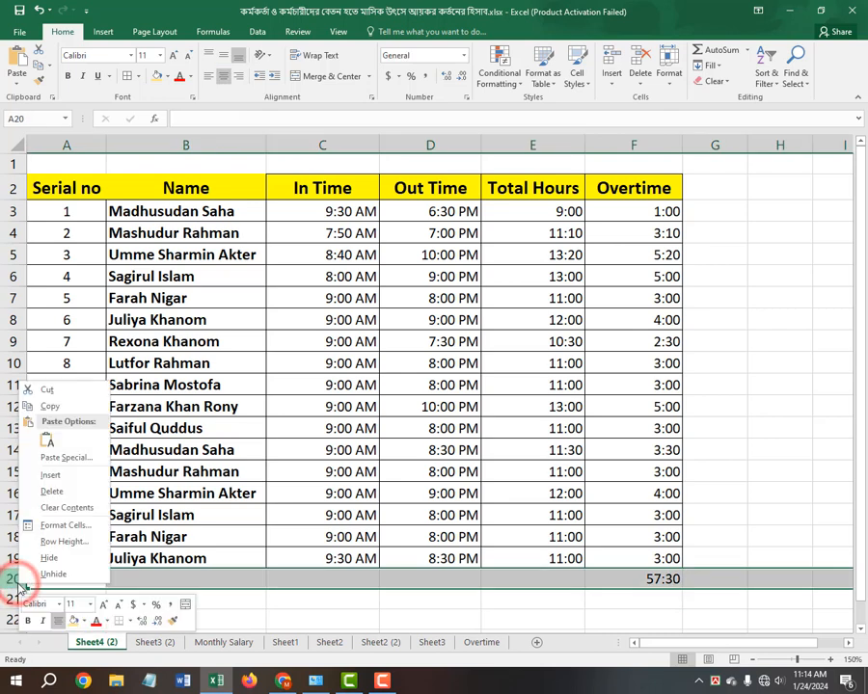
click(51, 491)
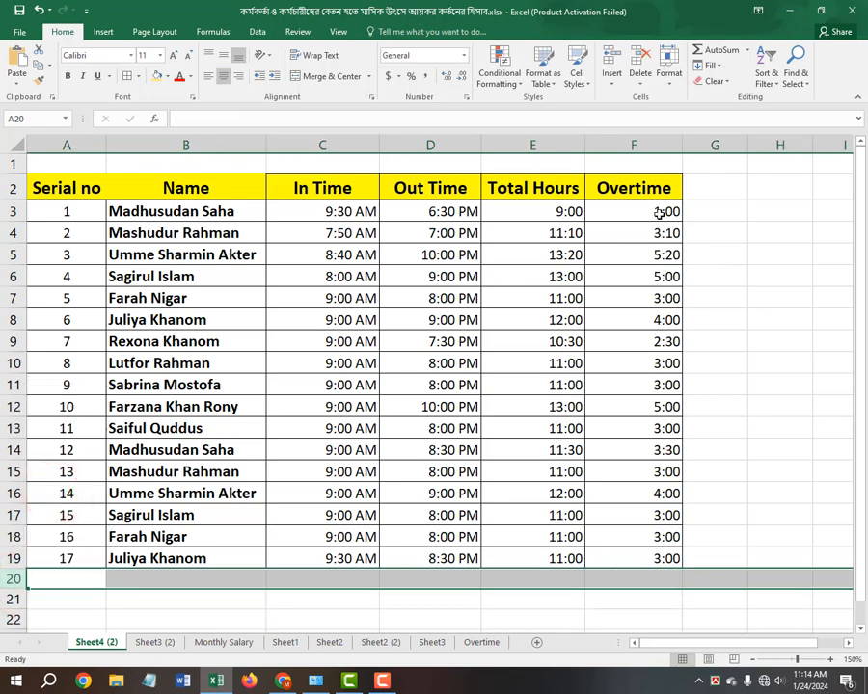
Sum the Overtime values of F3:F19 in the new empty cell F20 with AutoSum
drag(665, 210, 668, 579)
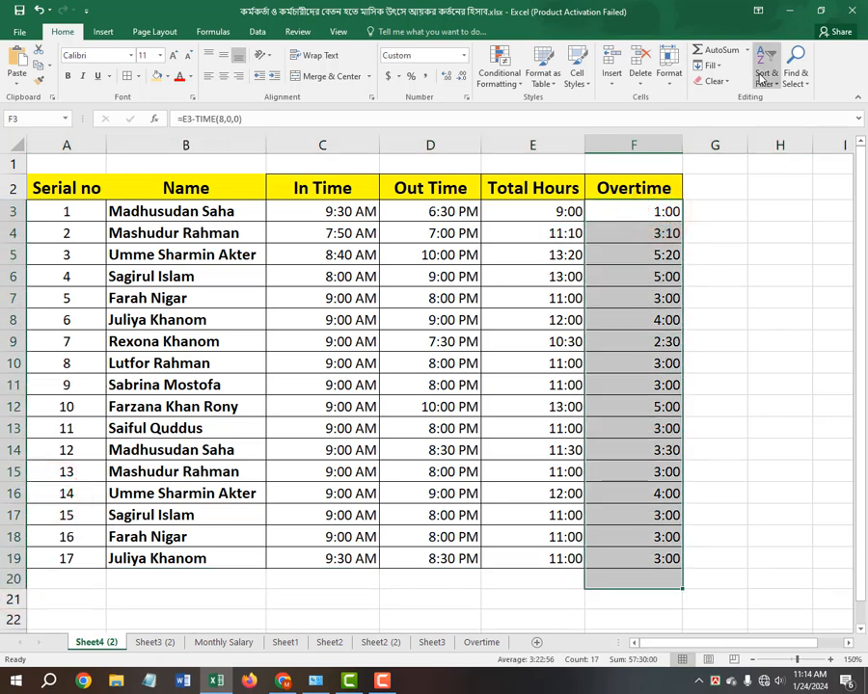
click(725, 50)
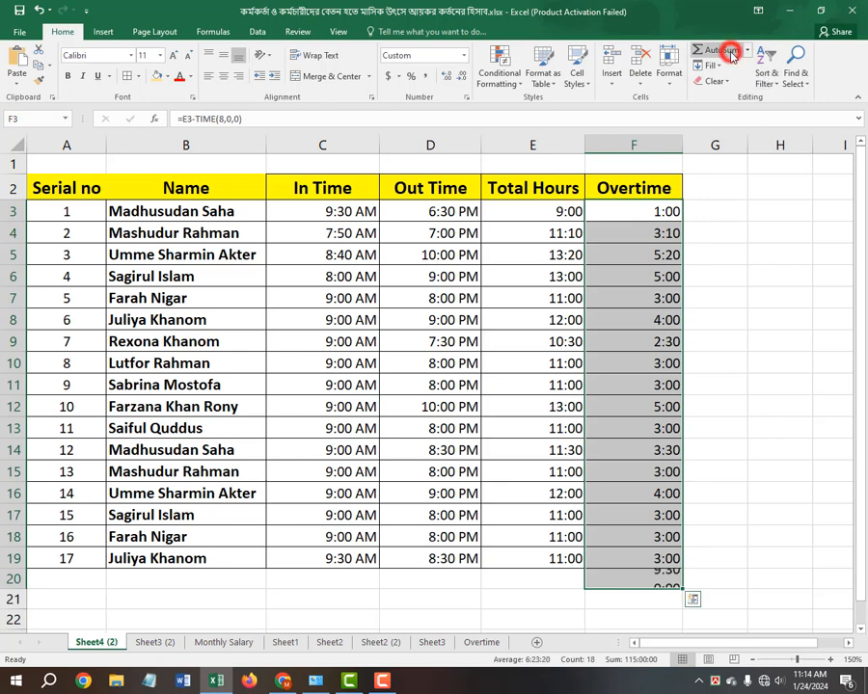
click(726, 589)
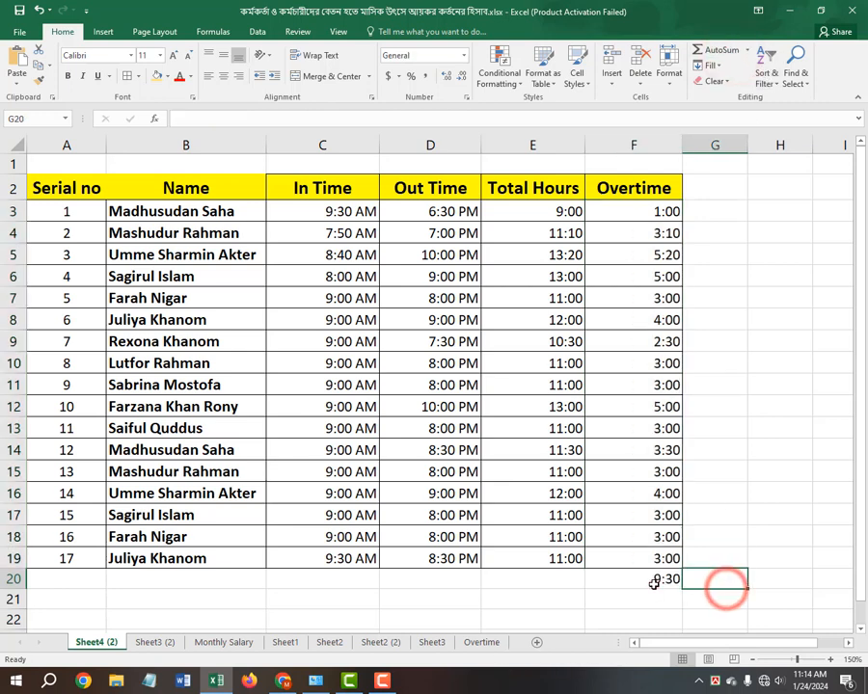
Apply the custom number format [h]:mm to the Overtime total in cell F20
click(650, 581)
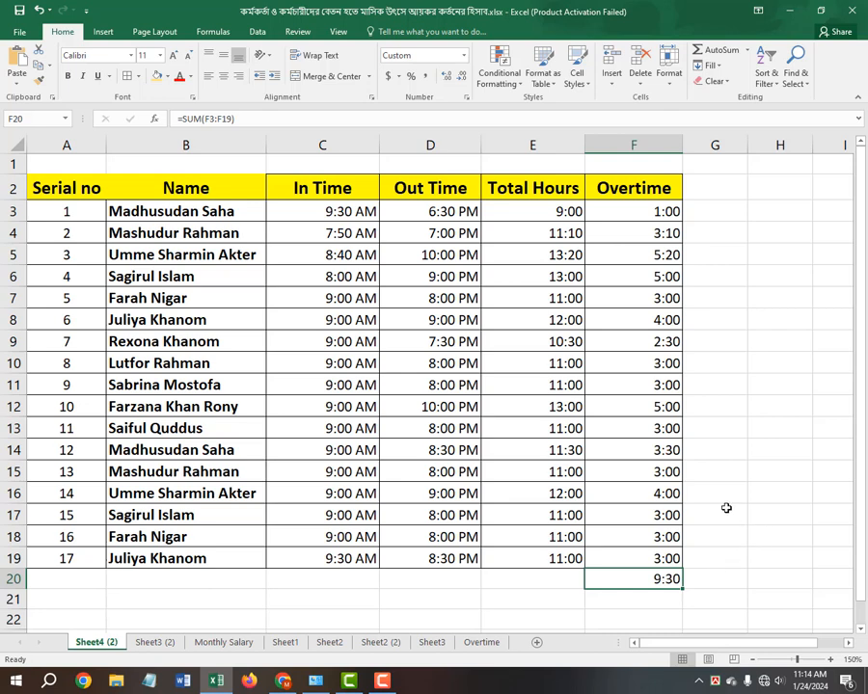
click(664, 579)
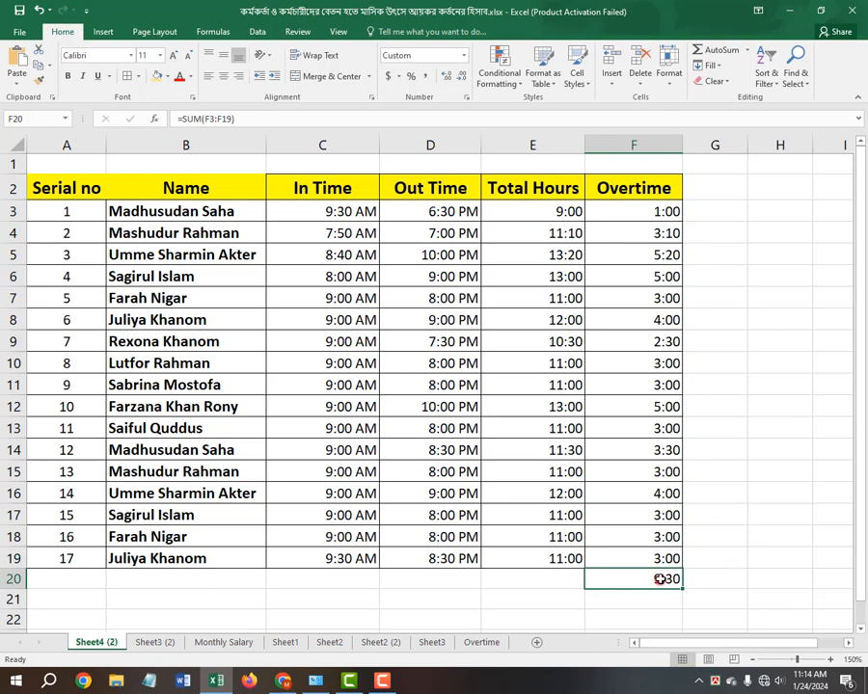
click(464, 54)
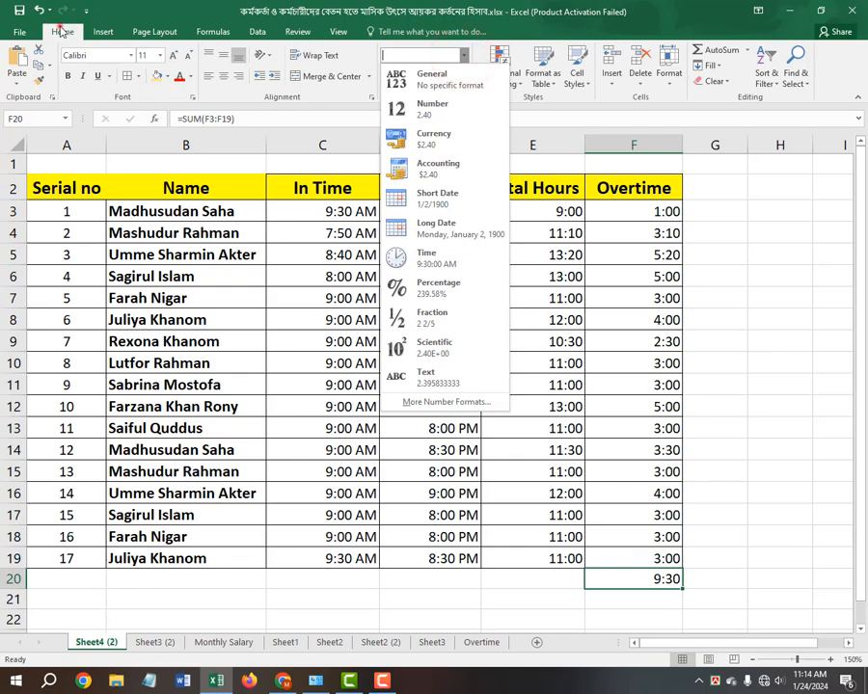
click(61, 32)
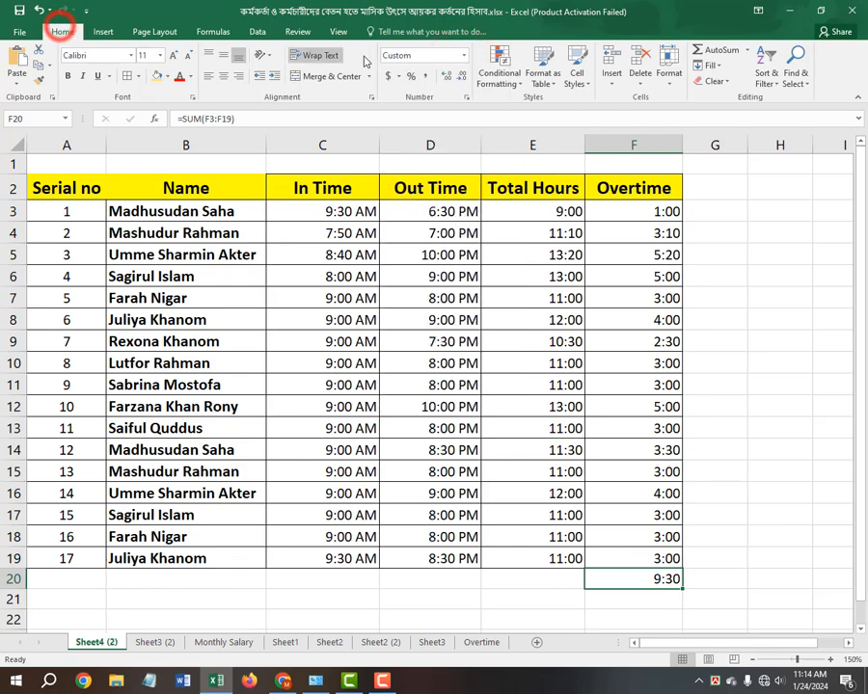
click(466, 97)
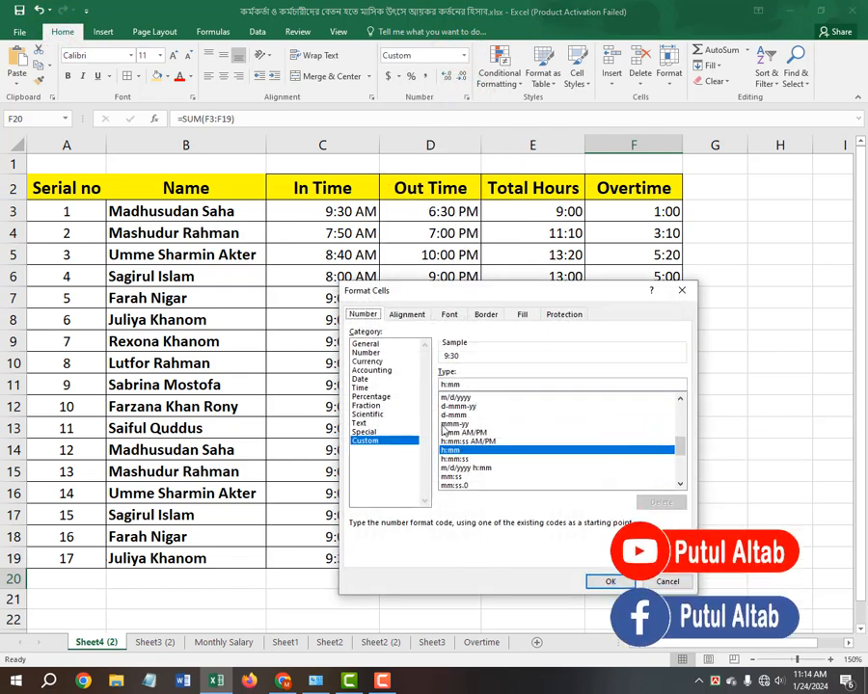
click(387, 443)
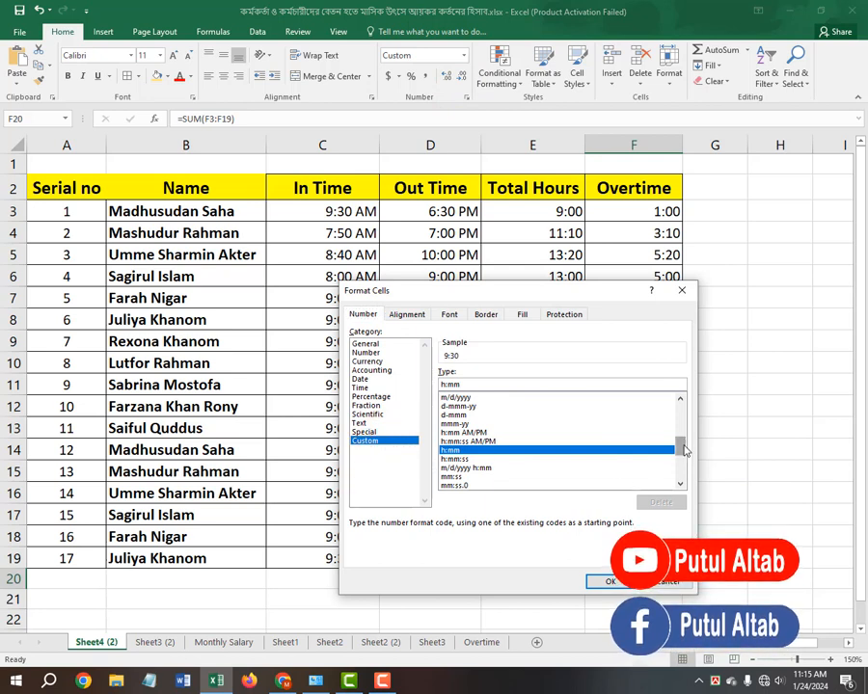
drag(684, 449, 681, 475)
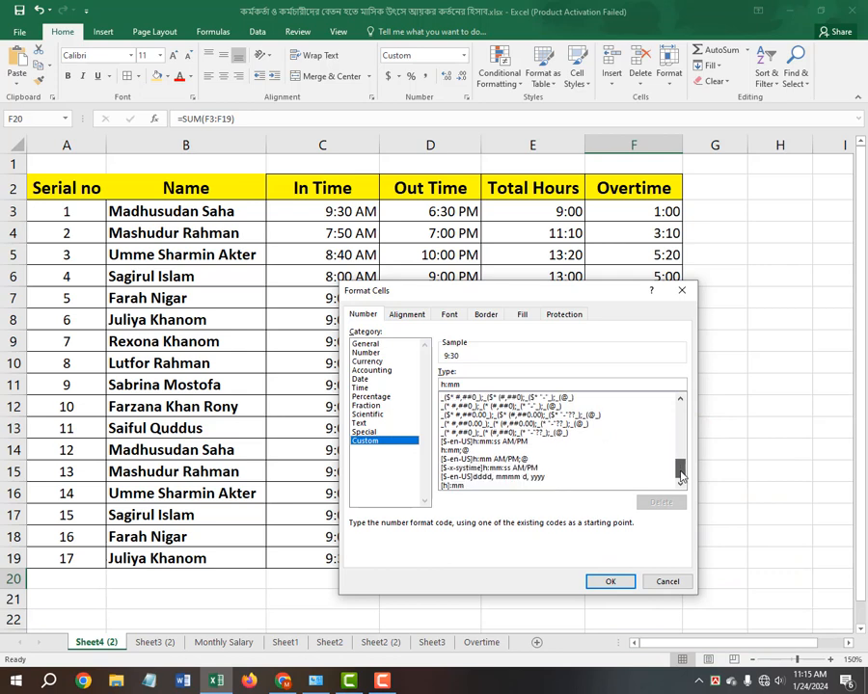
click(450, 486)
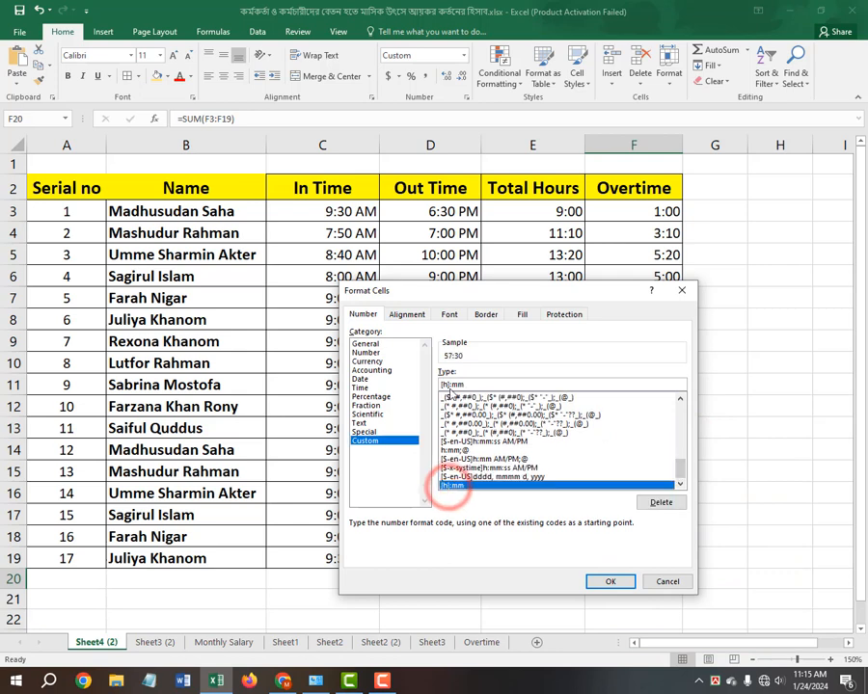
click(443, 385)
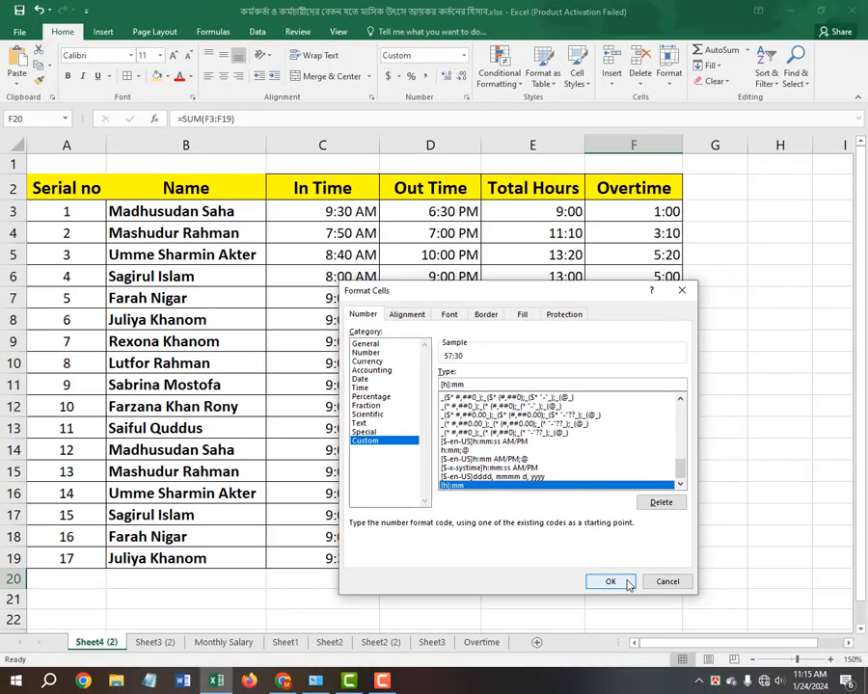
click(625, 582)
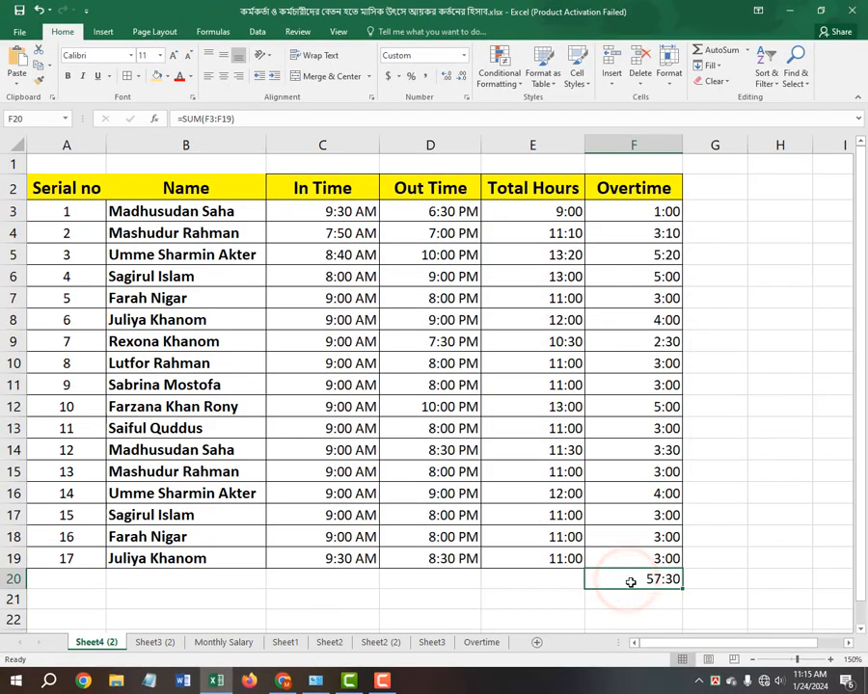